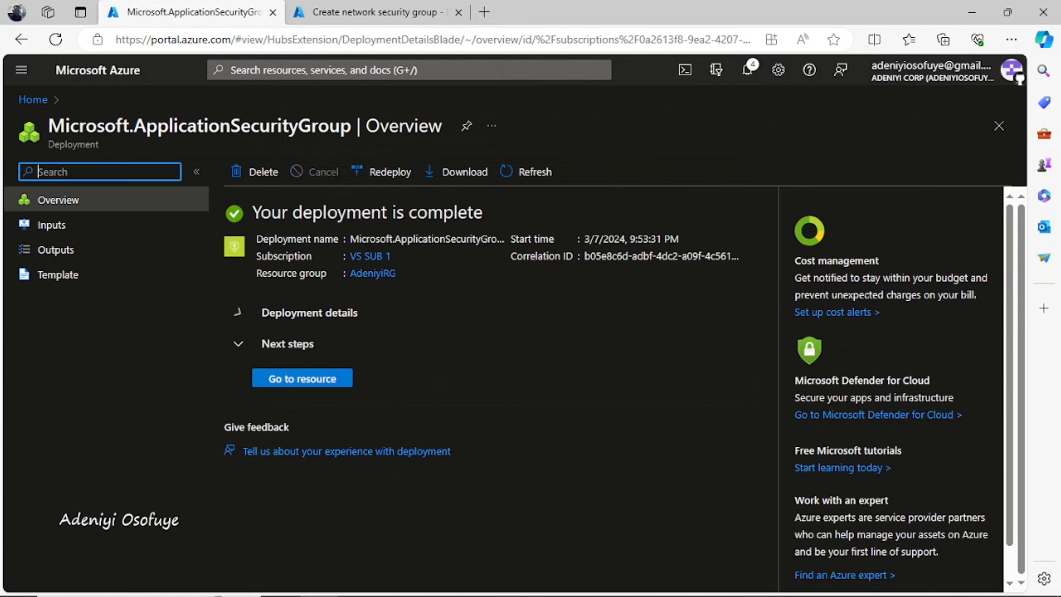
Wait for the myNSG deployment to finish, then go to the new network security group
left_click(378, 12)
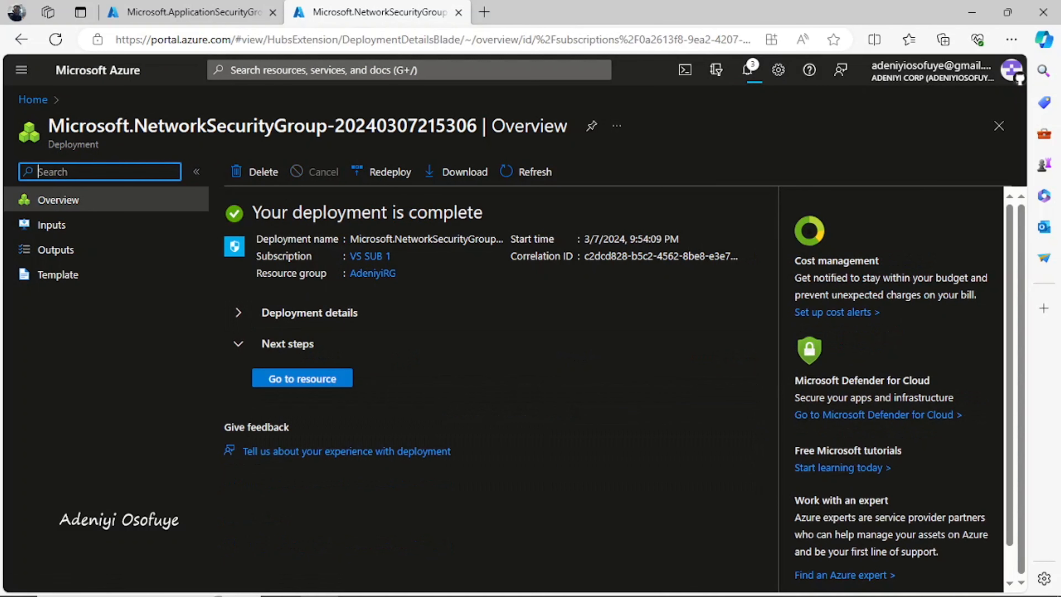
left_click(302, 378)
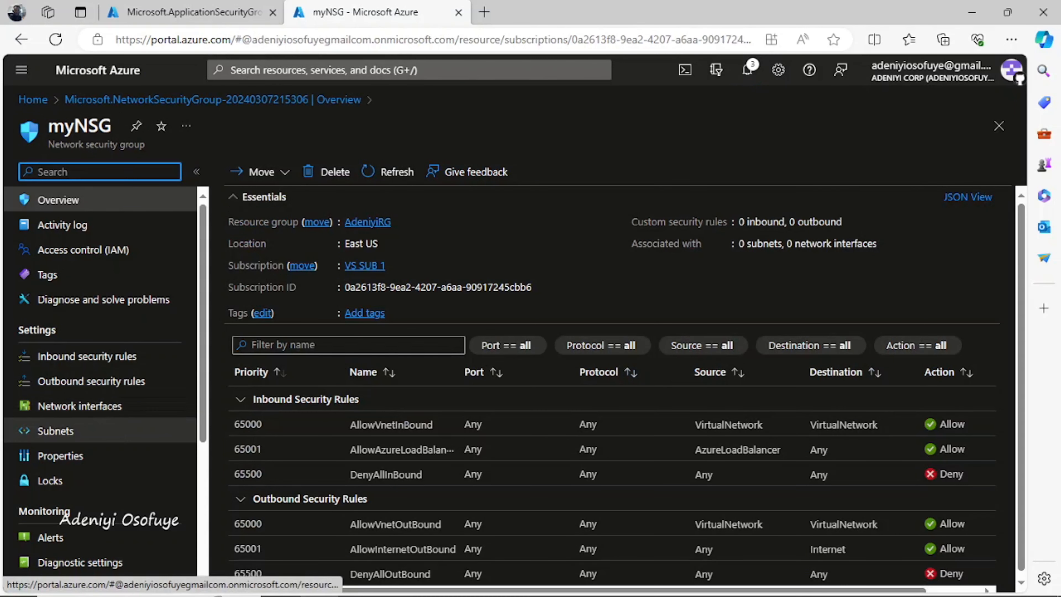
Associate myNSG with myVirtualNetwork's default subnet (10.0.0.0/24), then show its inbound security rules
left_click(55, 430)
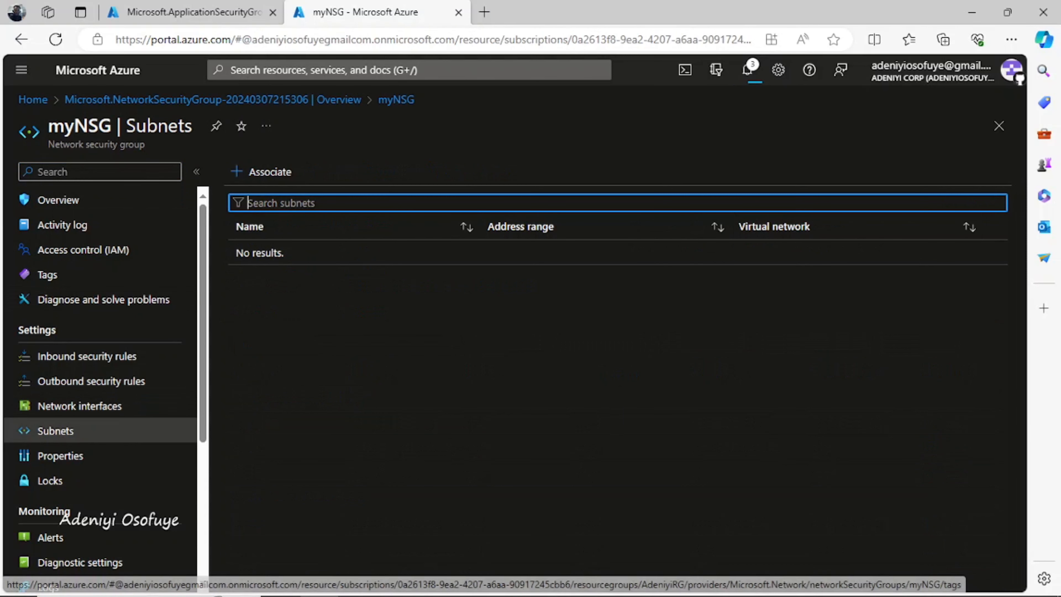
left_click(261, 171)
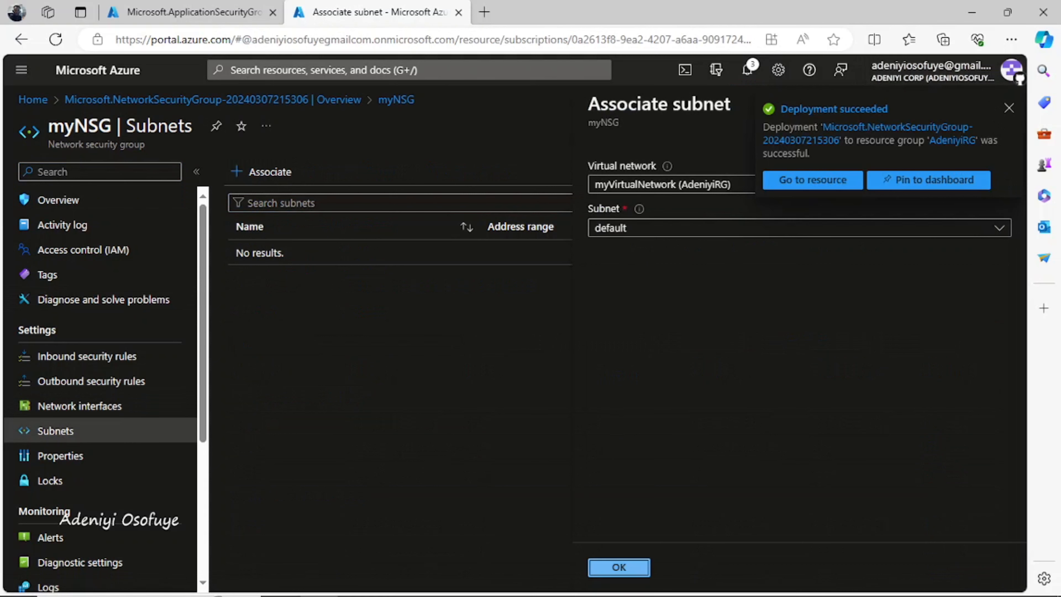
left_click(619, 567)
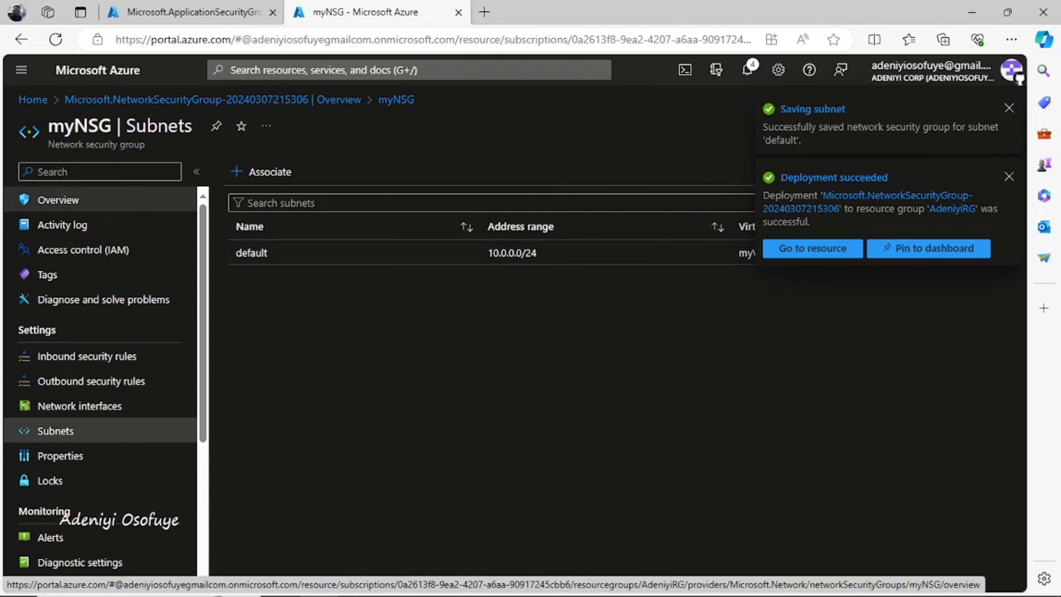
left_click(87, 356)
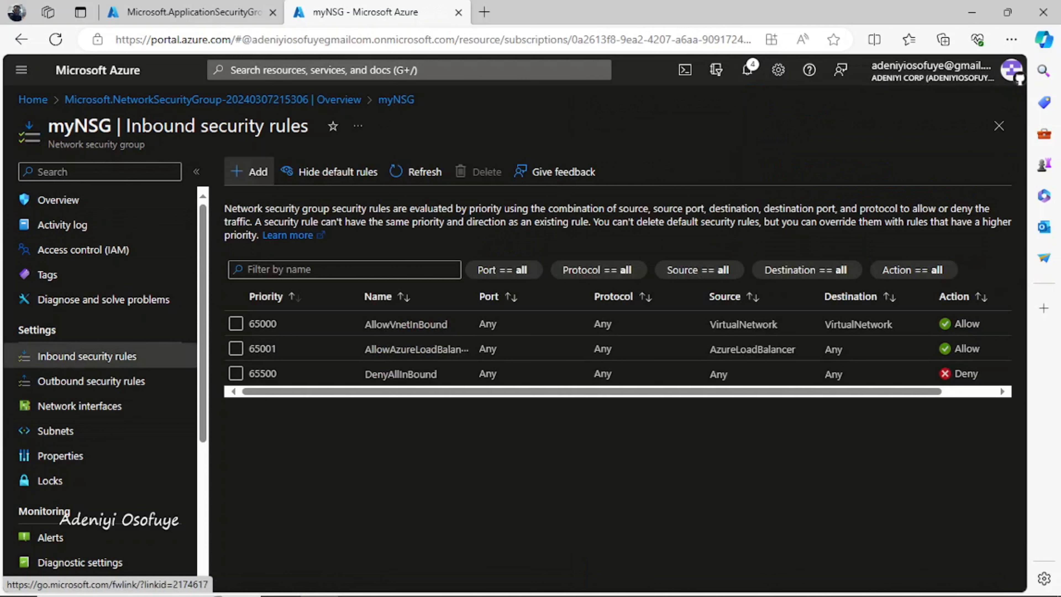
Start a new inbound rule whose destination is the myASGWebServer application security group
left_click(250, 171)
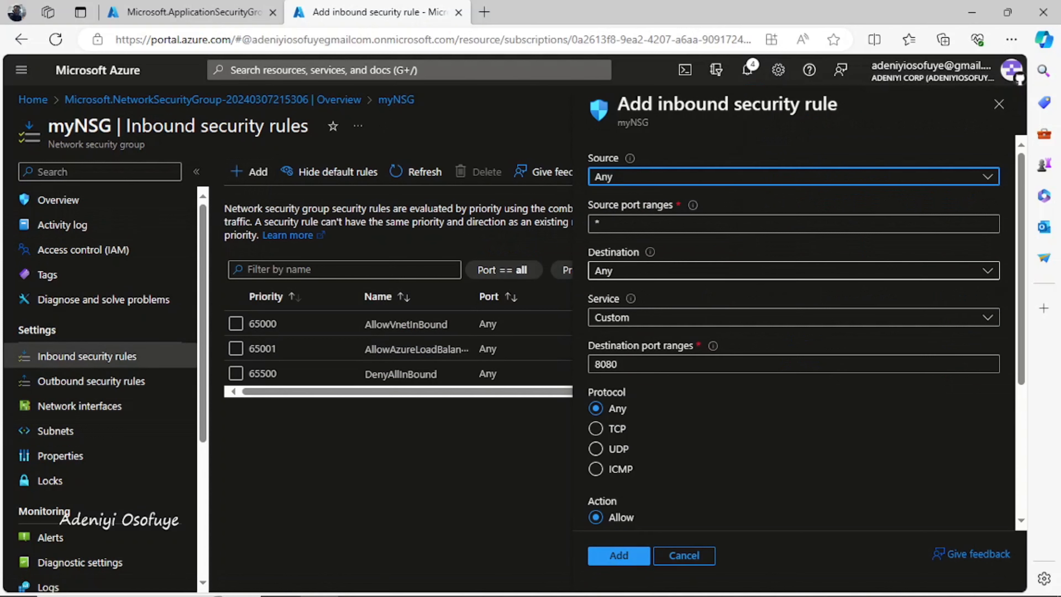
left_click(793, 271)
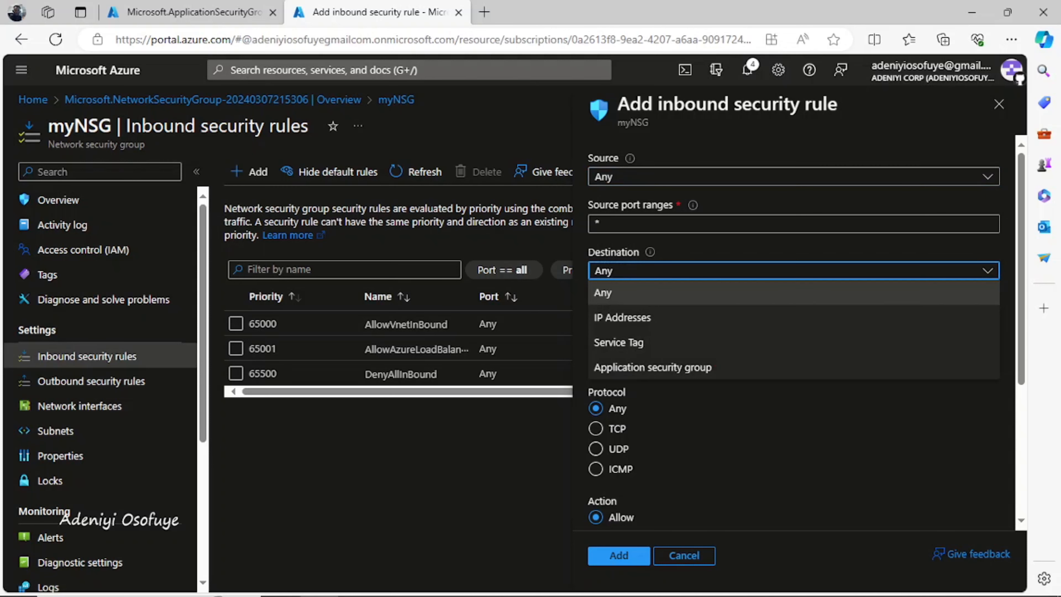
key("Escape")
left_click(793, 270)
key("Down")
key("Down")
key("Down")
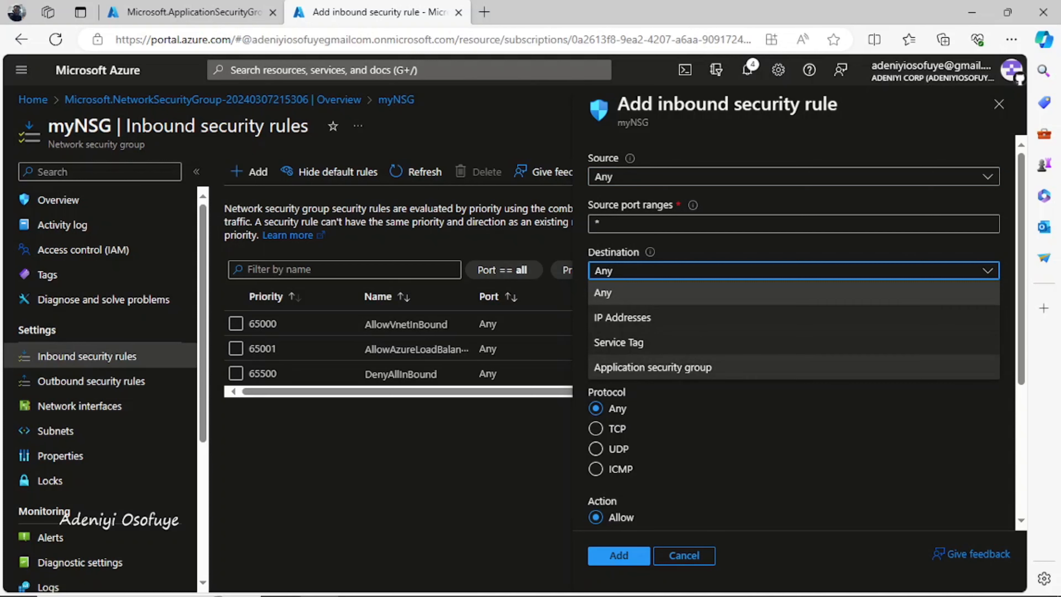
key("Return")
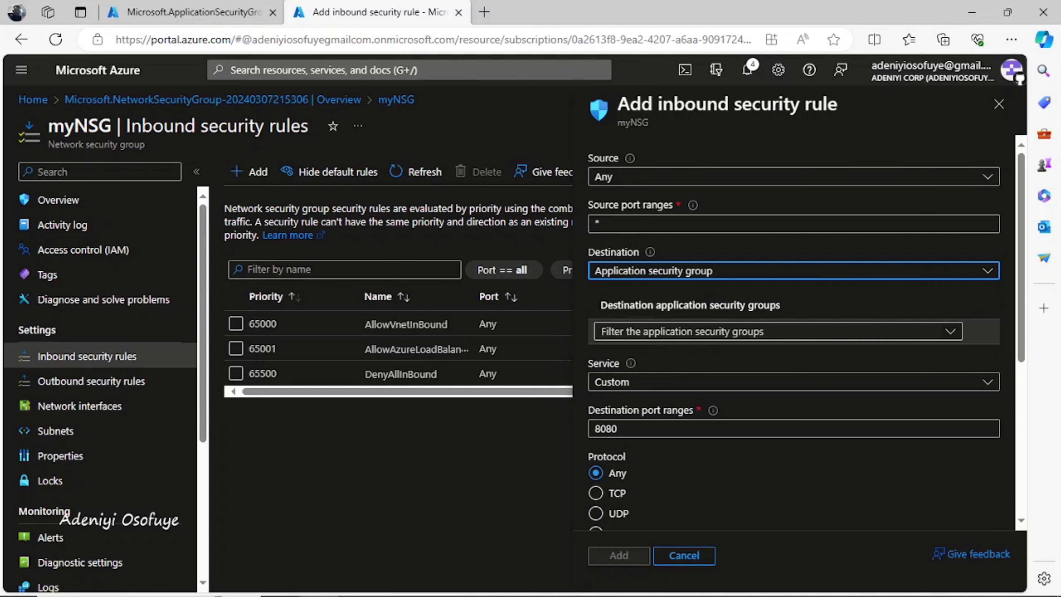
key("Tab")
key("Return")
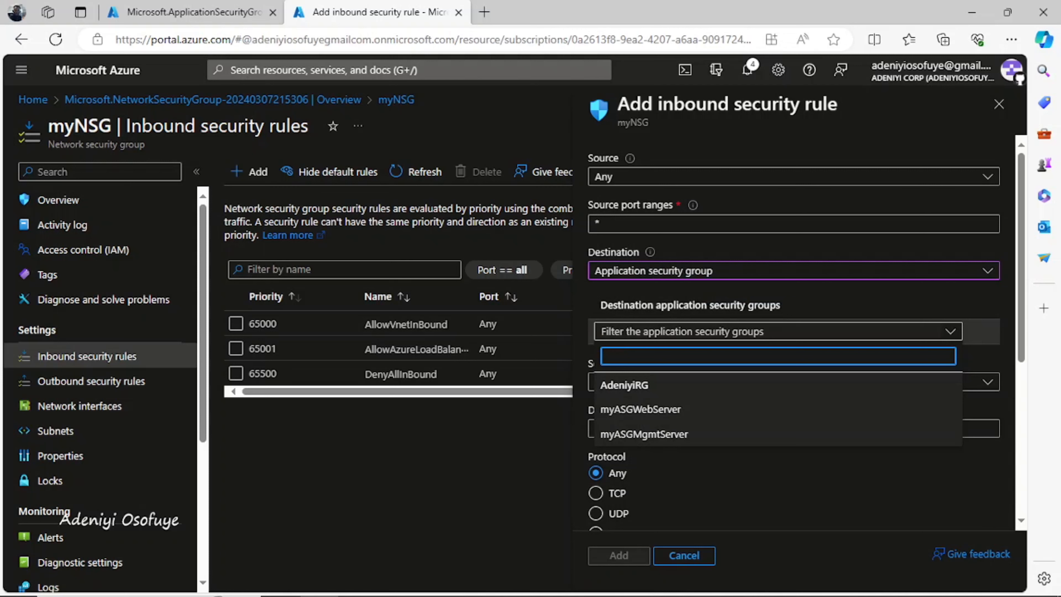
key("Down")
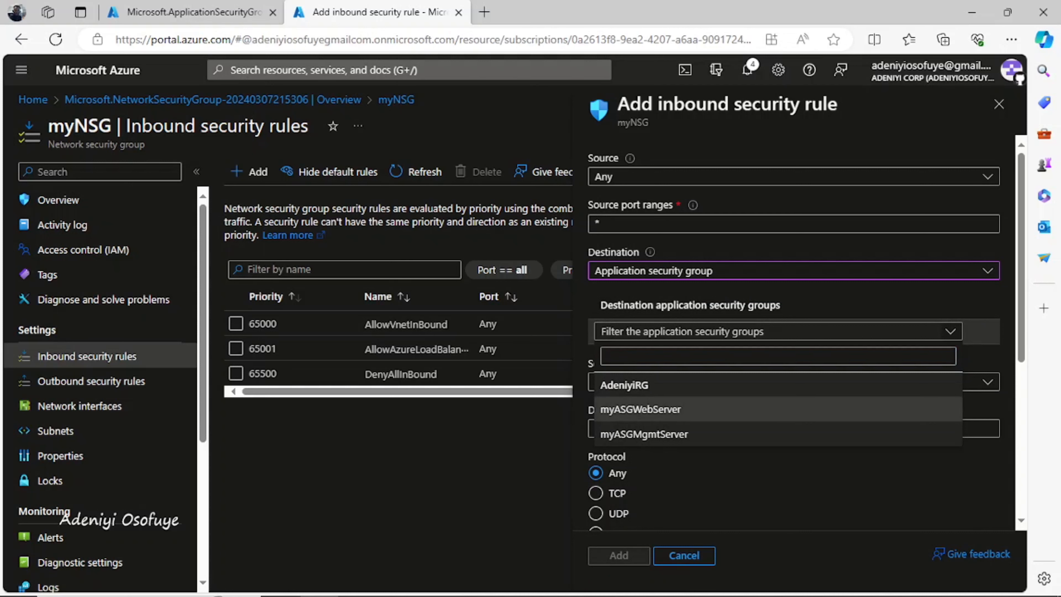
key("Return")
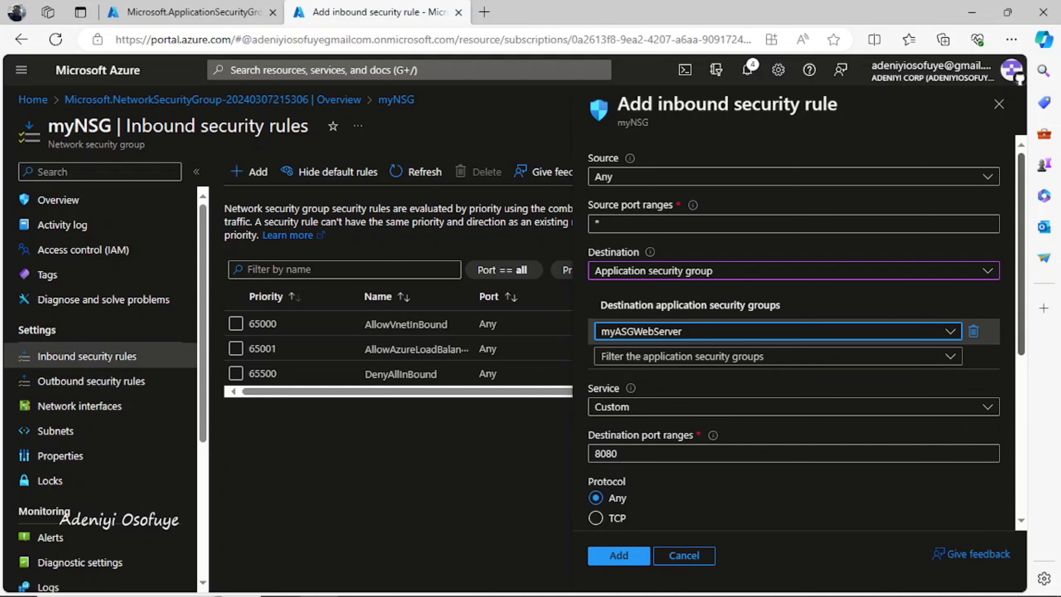
Set ports 80,443, protocol TCP and name Allow-Web-All, then add the rule at priority 100
scroll(794, 334, "down", 3)
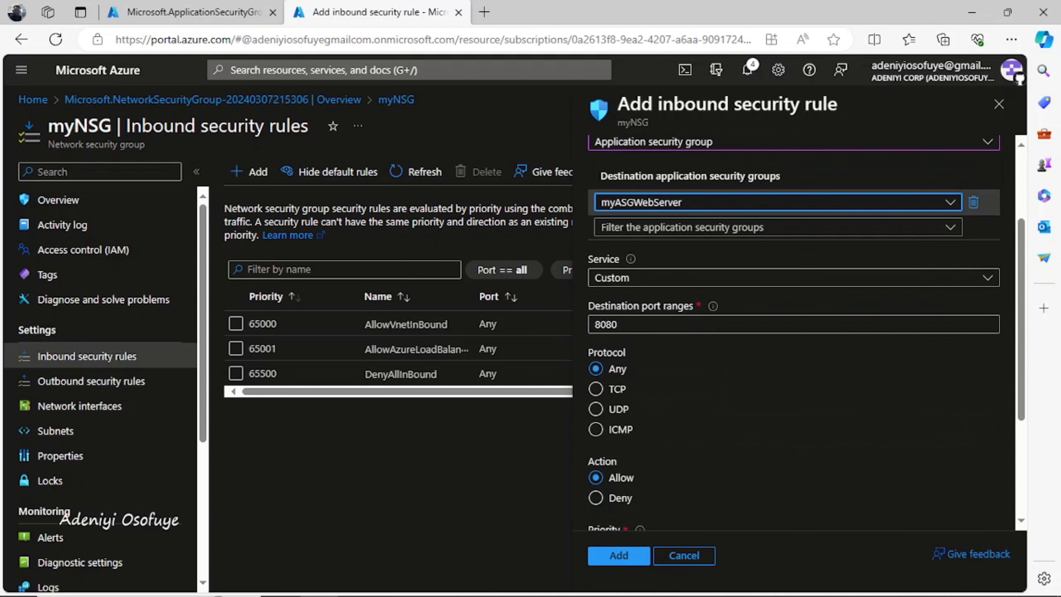
left_click(684, 324)
key("BackSpace")
key("BackSpace")
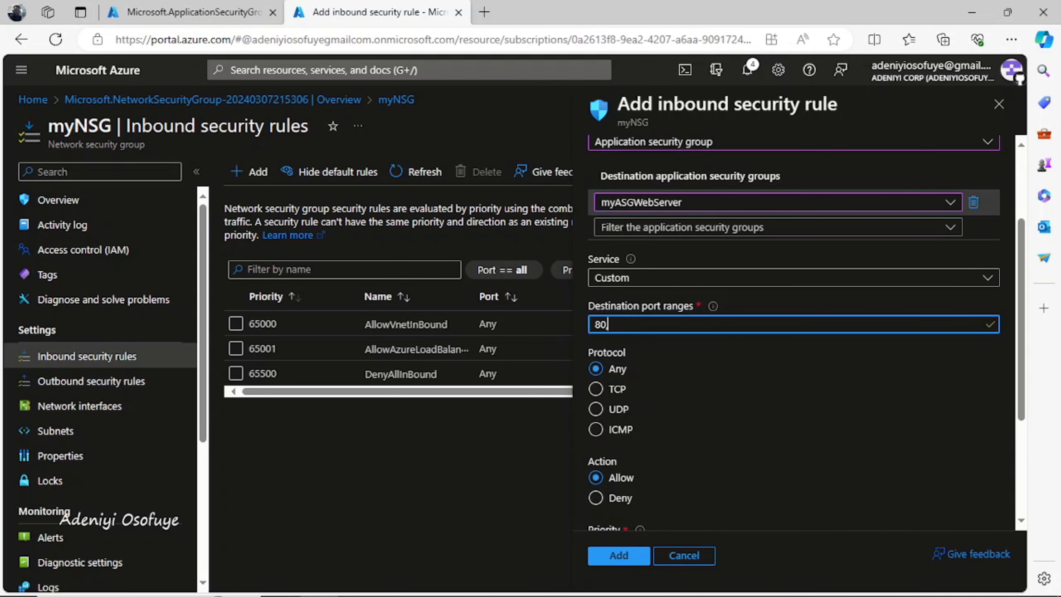
type(",443")
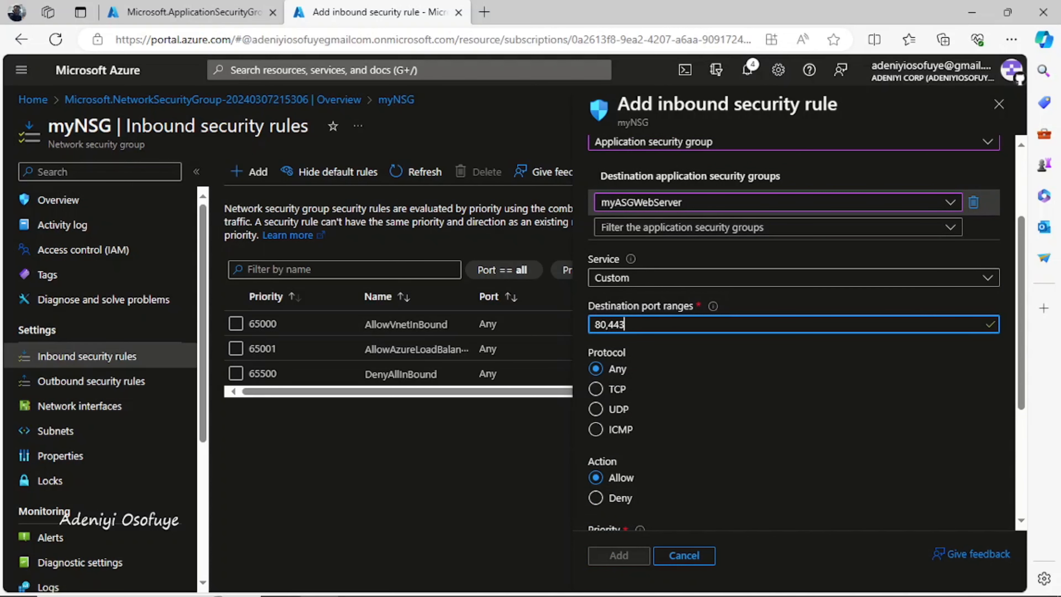
left_click(596, 389)
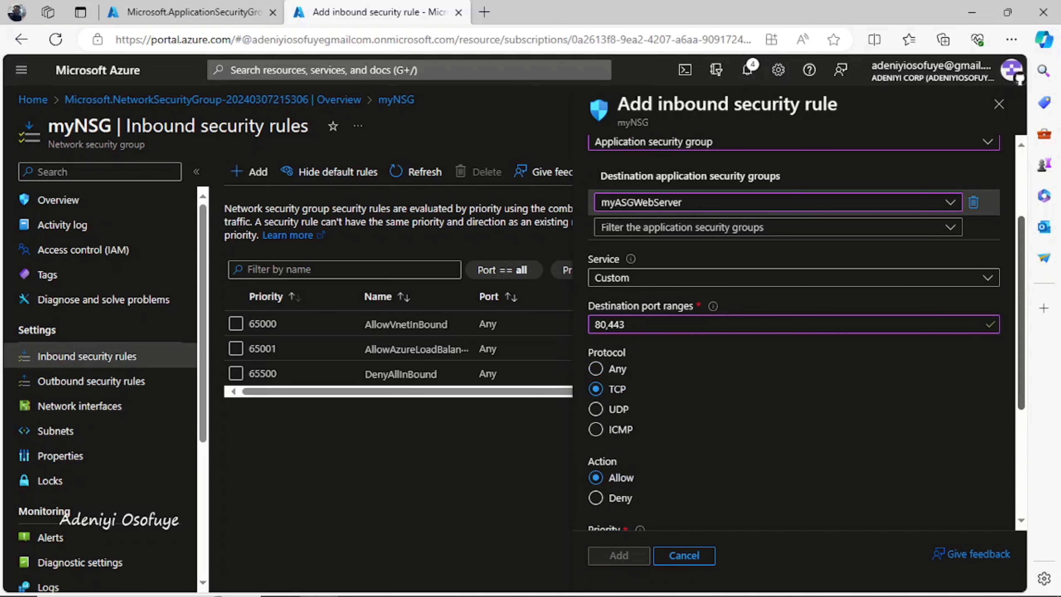
scroll(793, 334, "down", 3)
left_click(740, 430)
key("BackSpace")
key("BackSpace")
key("BackSpace")
key("BackSpace")
key("BackSpace")
key("BackSpace")
key("BackSpace")
key("BackSpace")
key("BackSpace")
key("BackSpace")
key("BackSpace")
key("BackSpace")
key("BackSpace")
key("BackSpace")
key("BackSpace")
key("BackSpace")
key("BackSpace")
key("BackSpace")
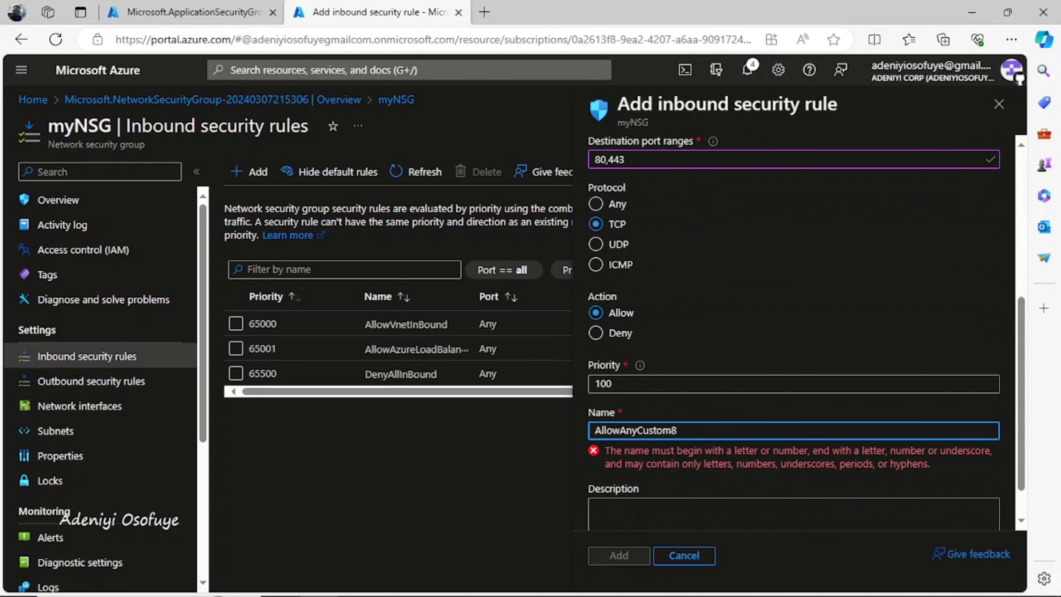
key("BackSpace")
key("BackSpace")
key("BackSpace")
key("BackSpace")
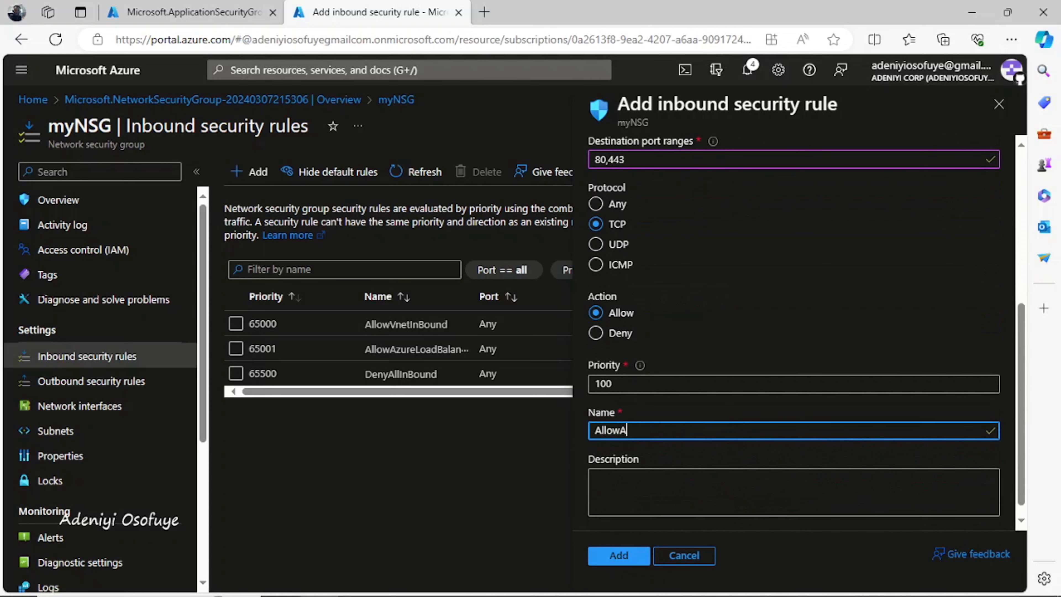
type("-We")
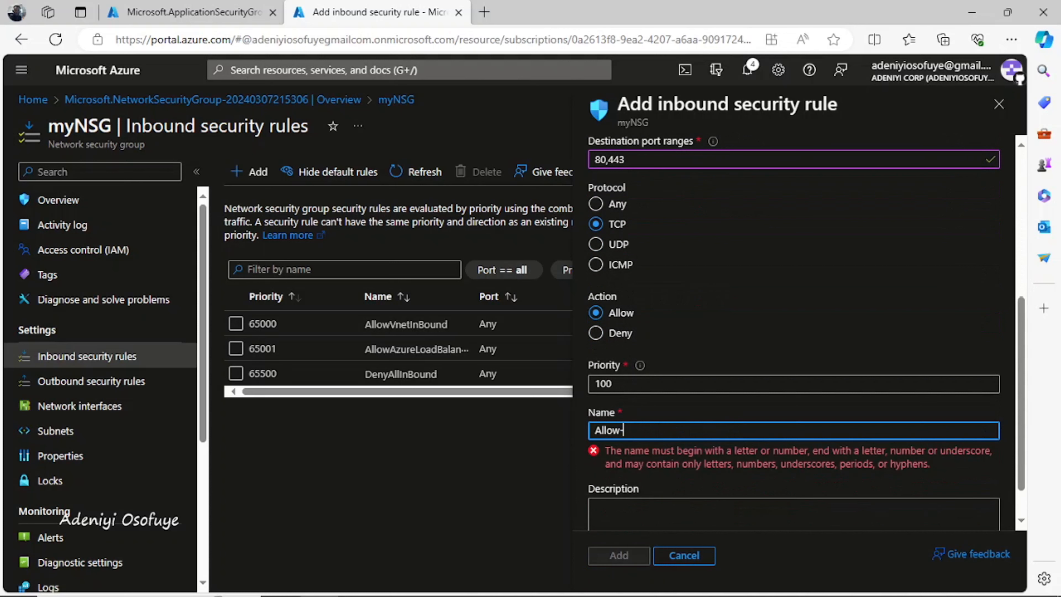
type("b")
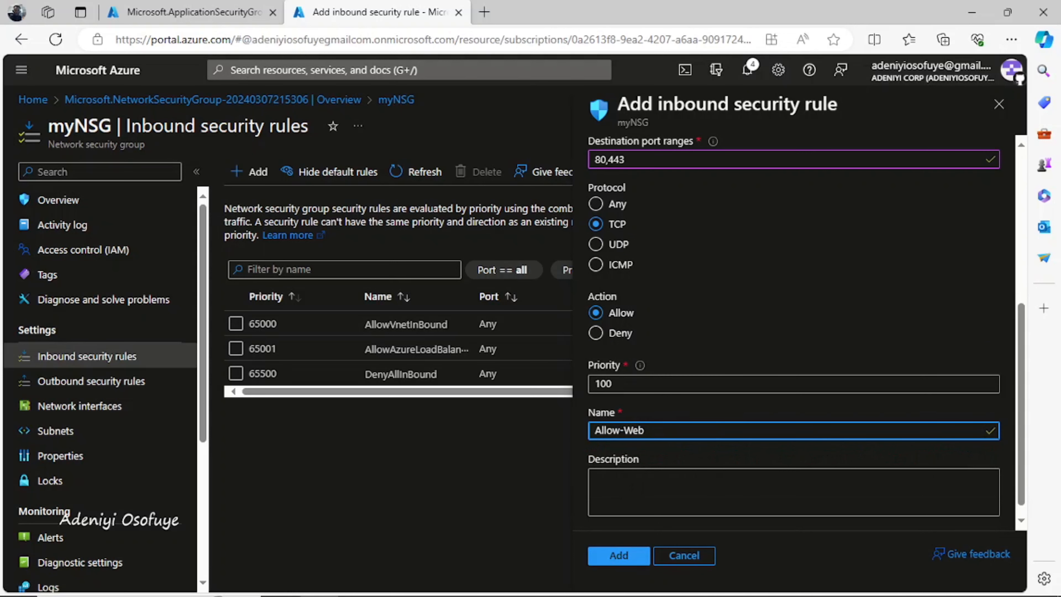
type("-All")
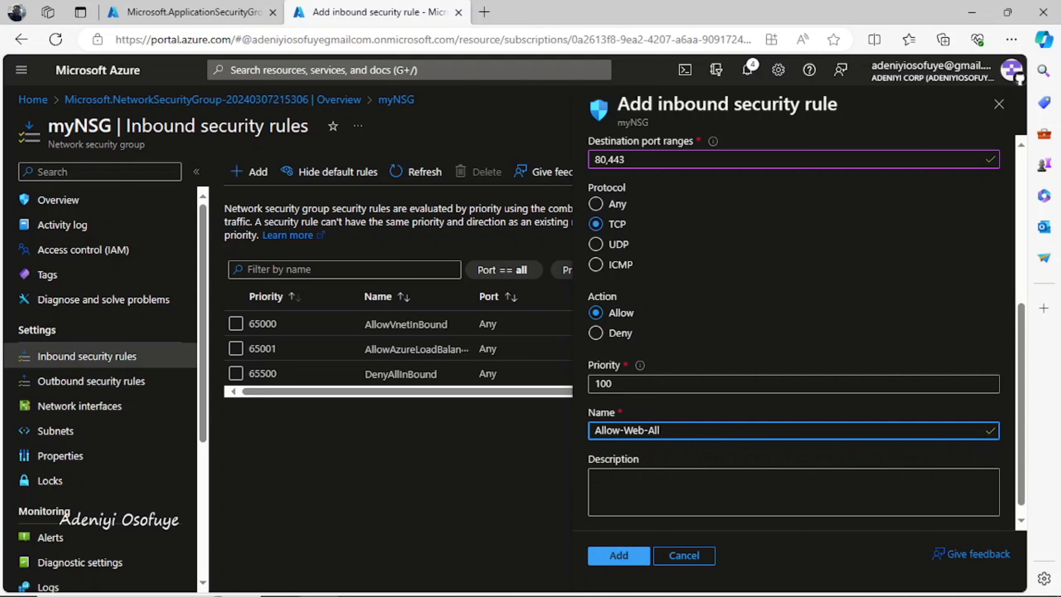
left_click(625, 557)
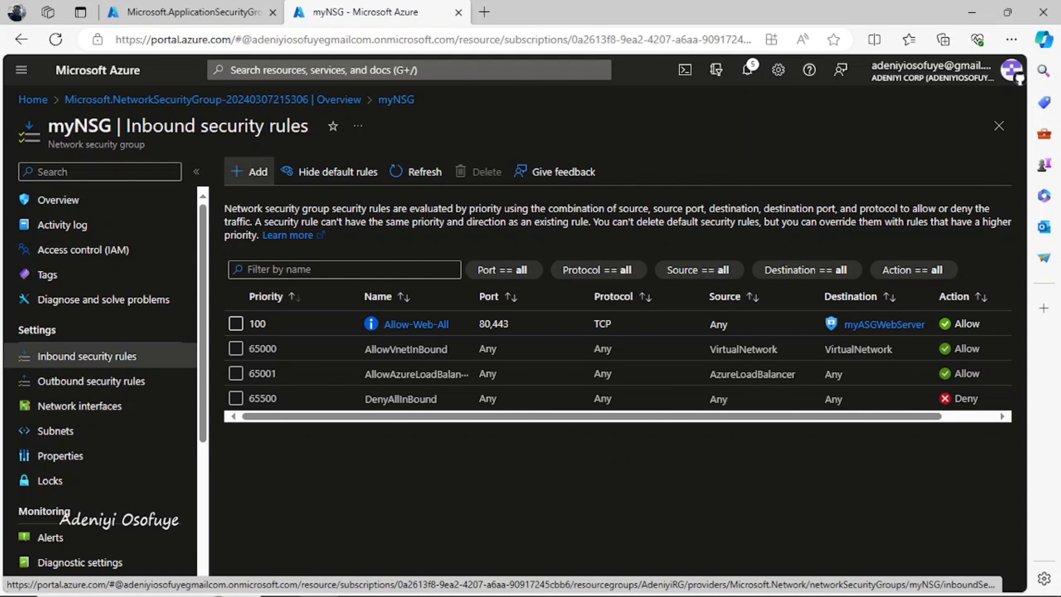
Start another inbound rule targeting the myASGMgmtServer application security group
left_click(249, 171)
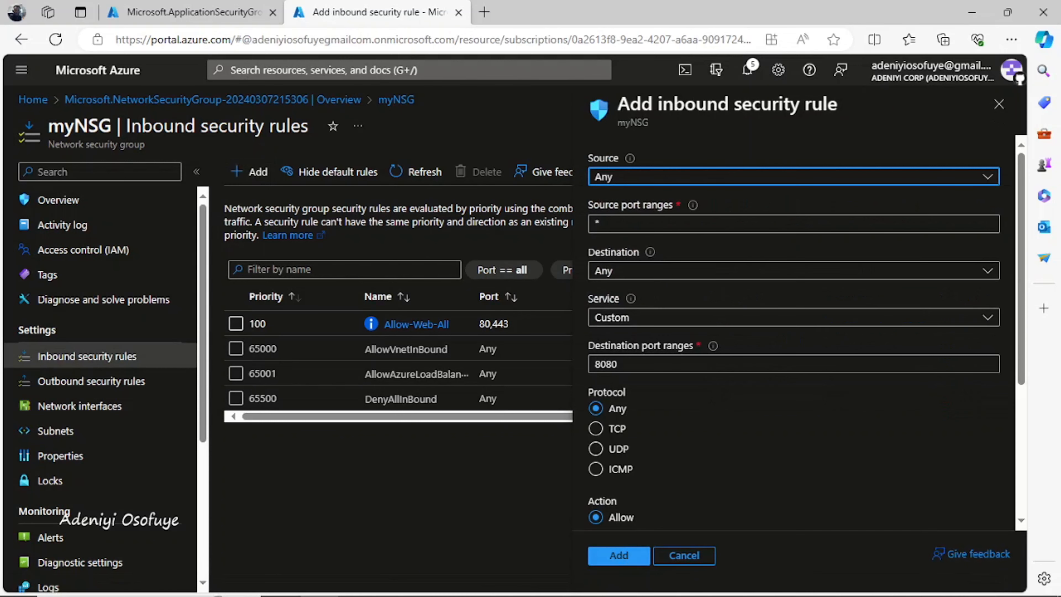
left_click(793, 271)
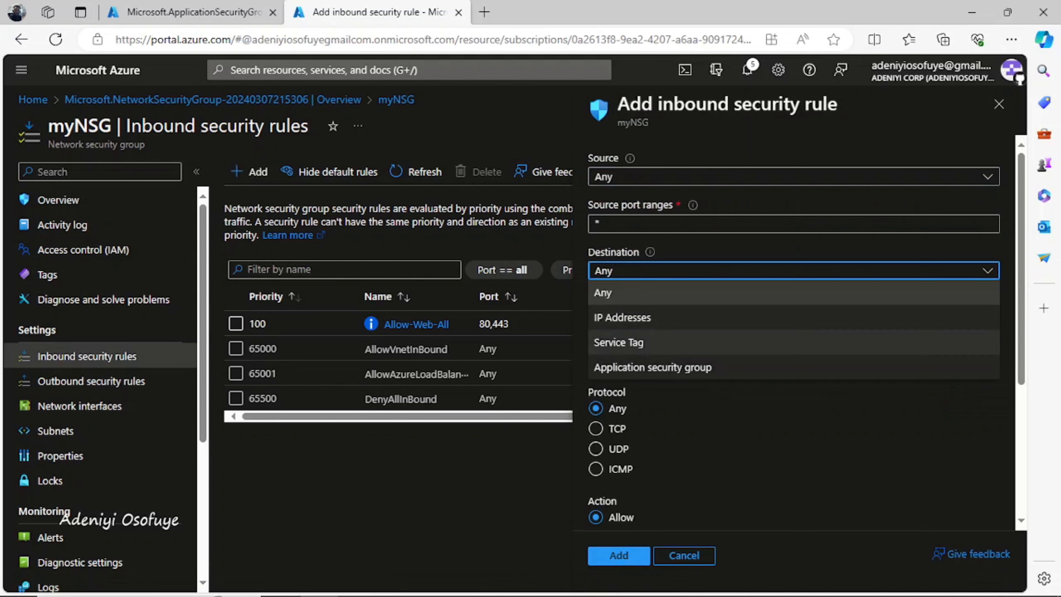
left_click(685, 366)
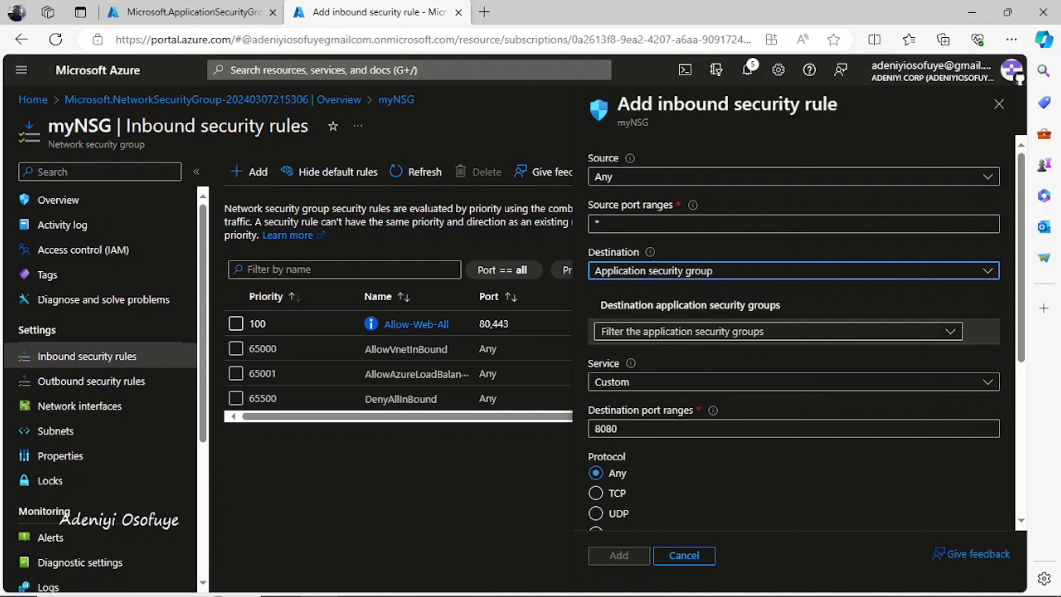
left_click(777, 331)
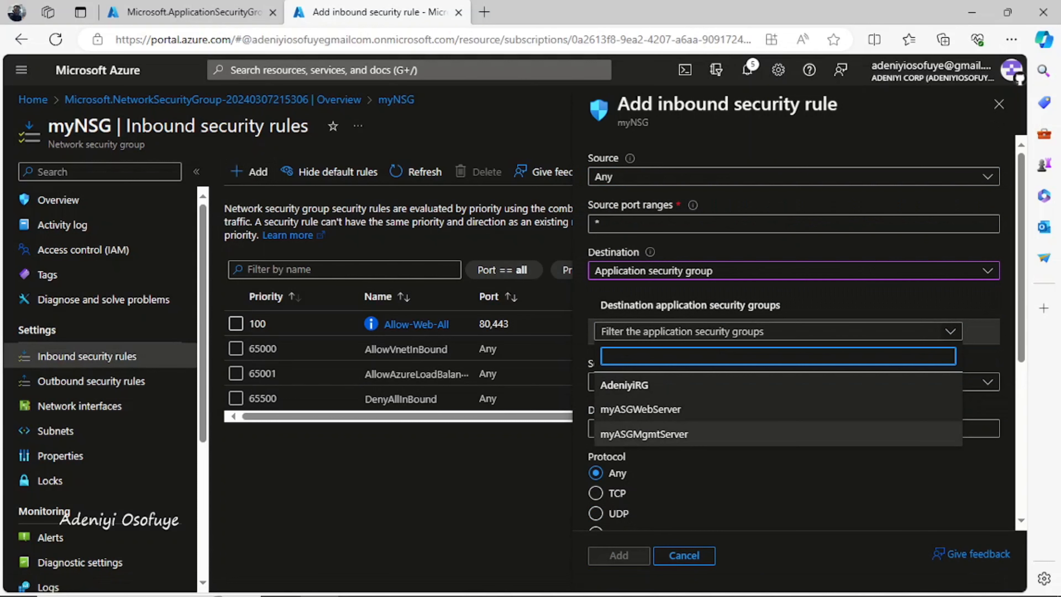
left_click(644, 433)
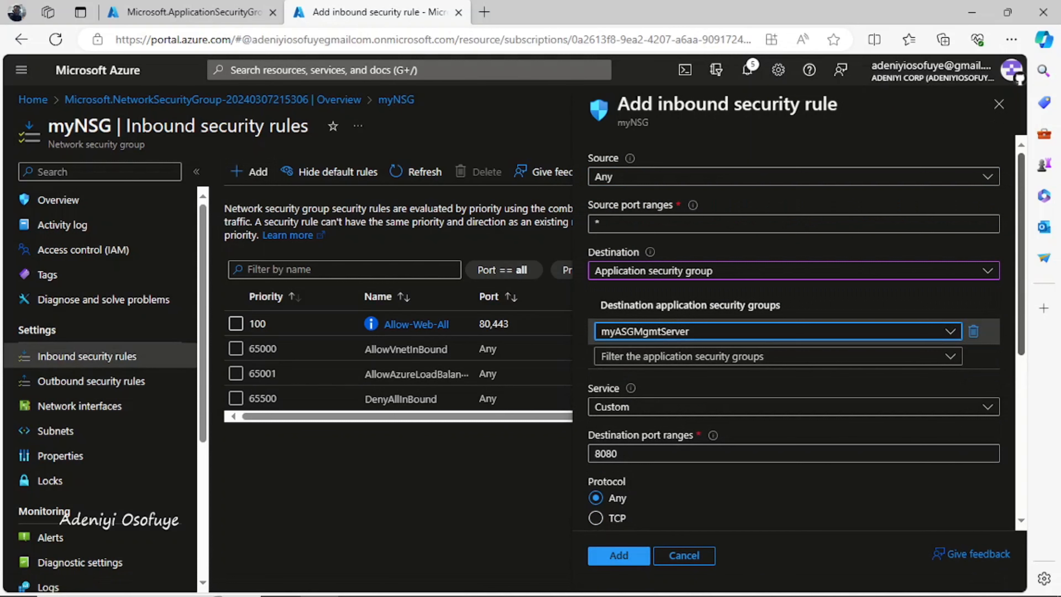
Replace port 8080 with 3389, restrict the rule to TCP, and rename it Allow-RDP-All
scroll(793, 334, "down", 2)
left_click(626, 383)
key("BackSpace")
key("BackSpace")
key("BackSpace")
key("BackSpace")
type("3389")
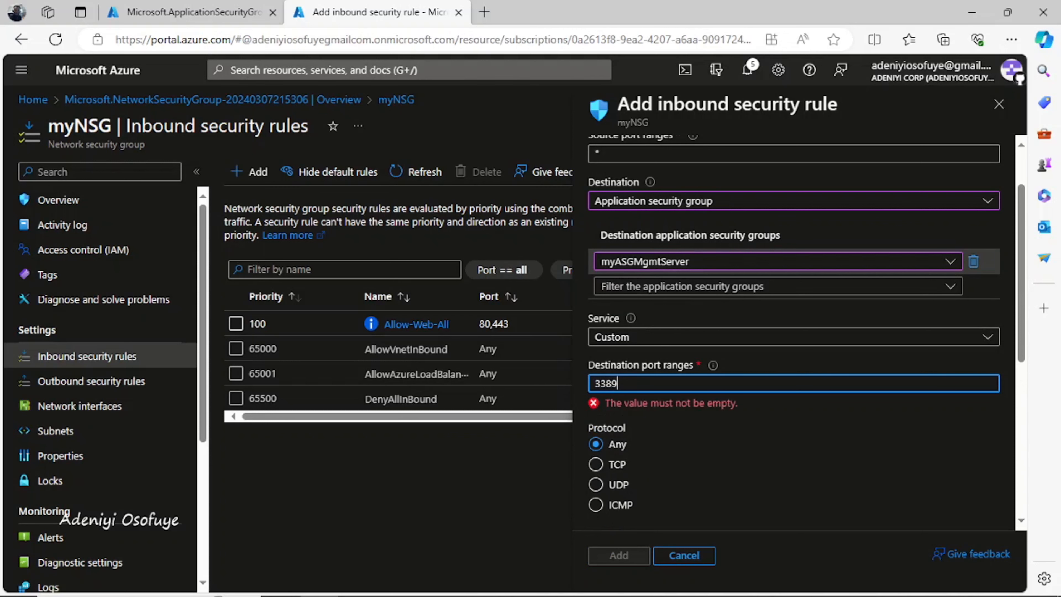
left_click(595, 448)
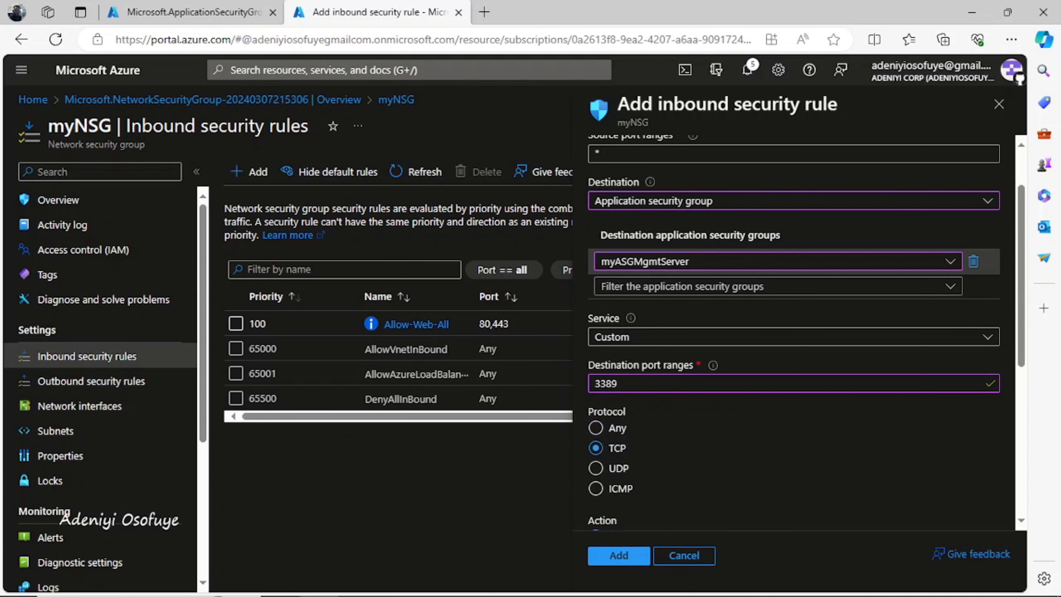
scroll(794, 334, "down", 4)
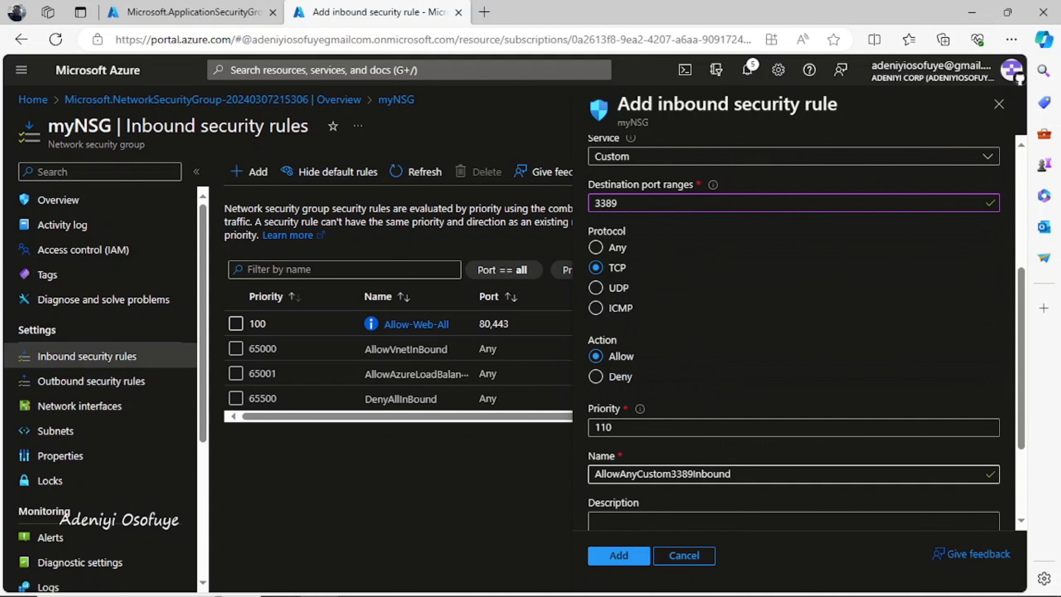
left_click(747, 474)
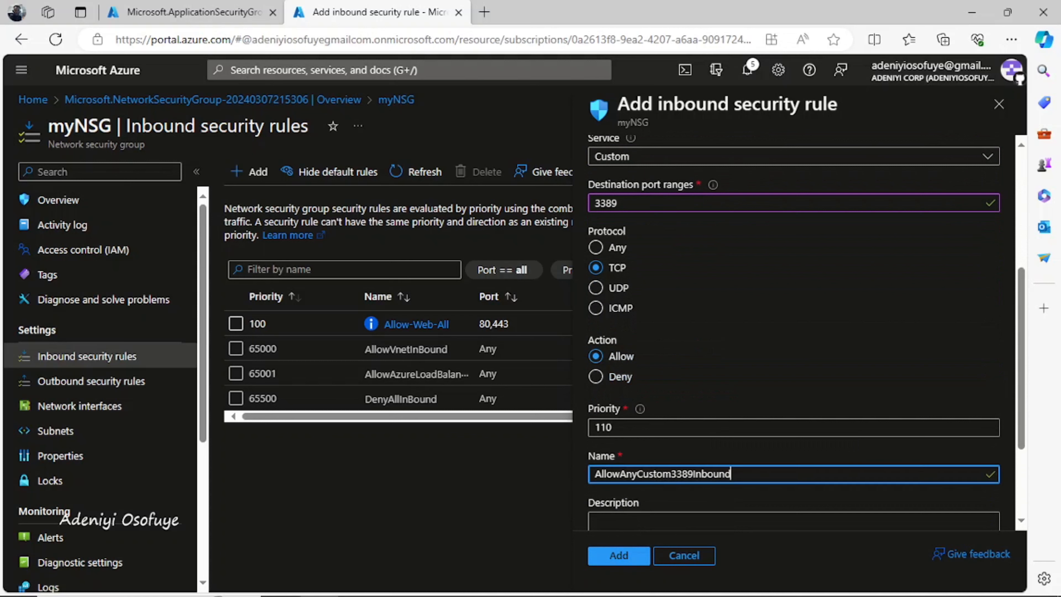
key("BackSpace")
key("BackSpace")
key("BackSpace")
key("BackSpace")
key("BackSpace")
key("BackSpace")
key("BackSpace")
key("BackSpace")
key("BackSpace")
key("BackSpace")
key("BackSpace")
key("BackSpace")
key("BackSpace")
key("BackSpace")
key("BackSpace")
key("BackSpace")
key("BackSpace")
key("BackSpace")
key("BackSpace")
key("BackSpace")
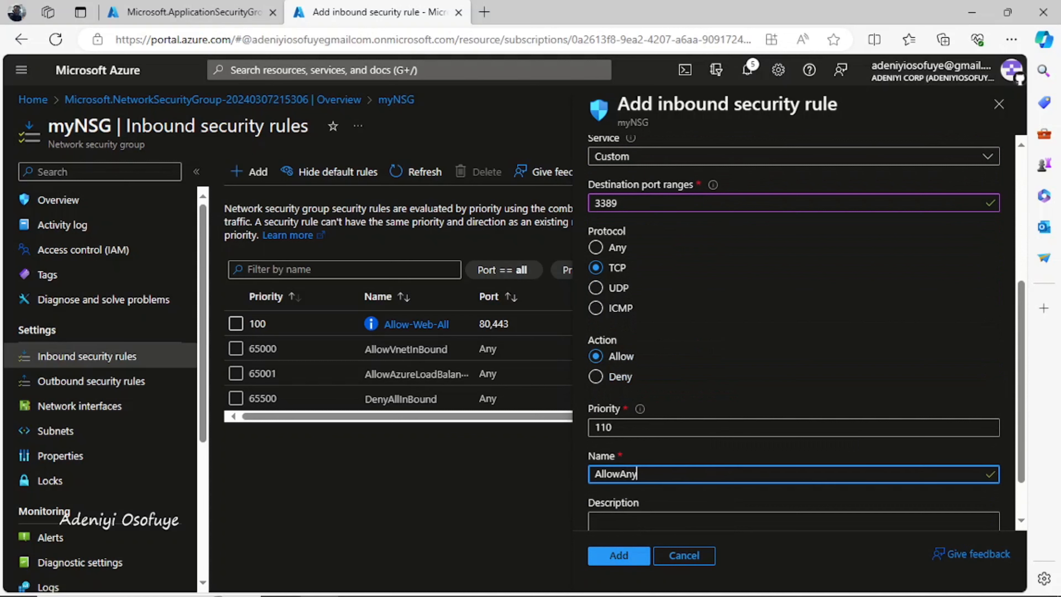
type("-RDP-All")
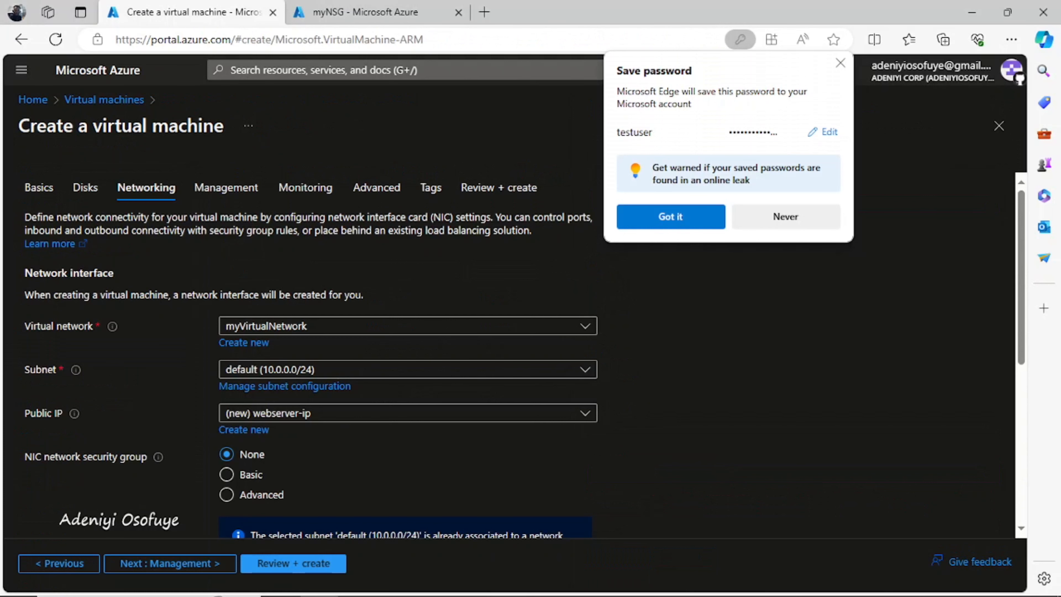
Validate and create the webserver VM, then return to myNSG's inbound security rules
scroll(501, 355, "down", 6)
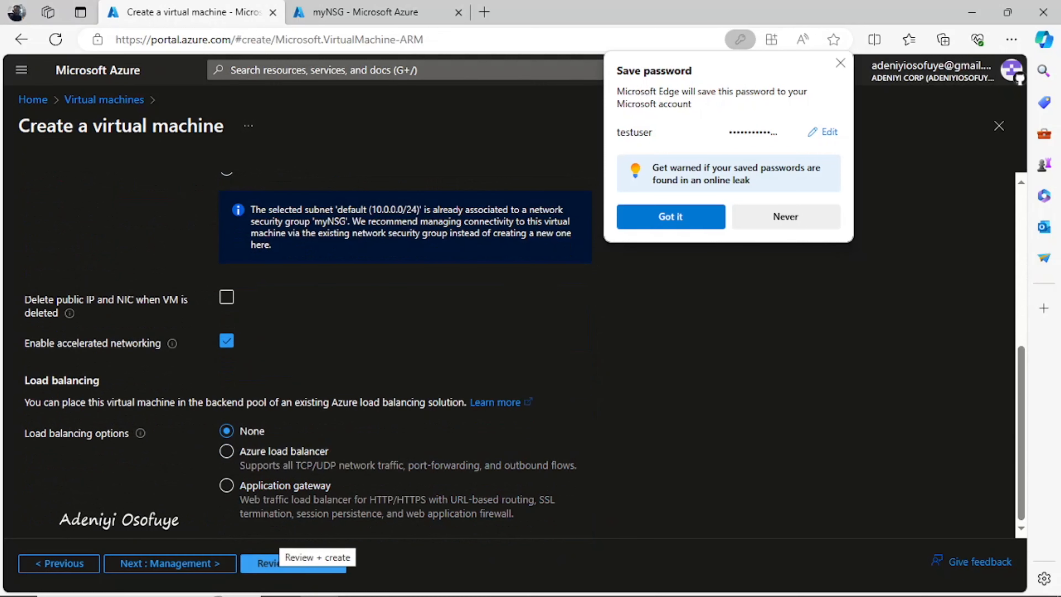
left_click(293, 562)
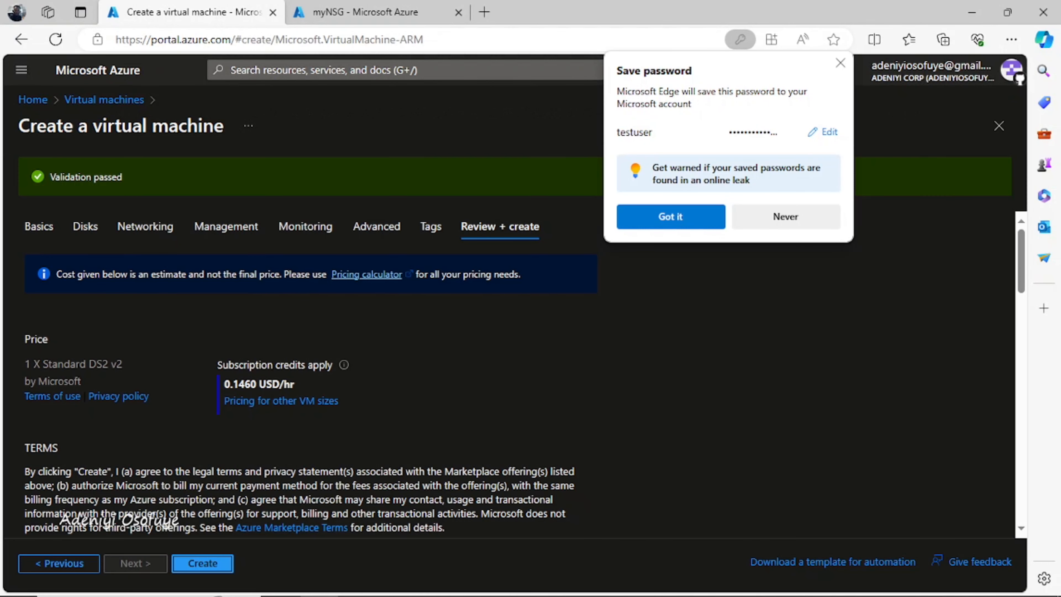
left_click(202, 563)
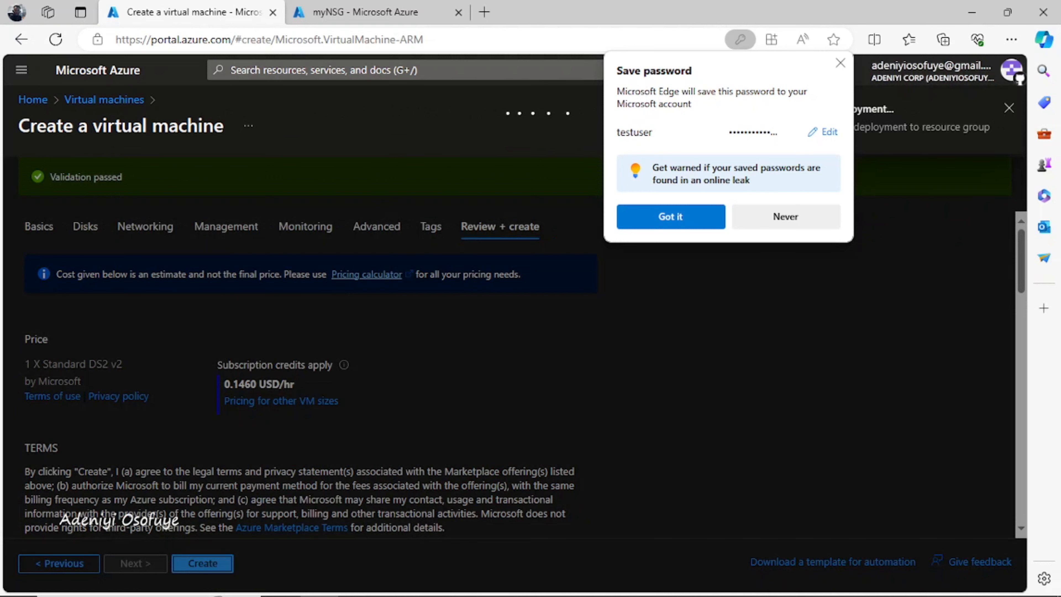
left_click(365, 12)
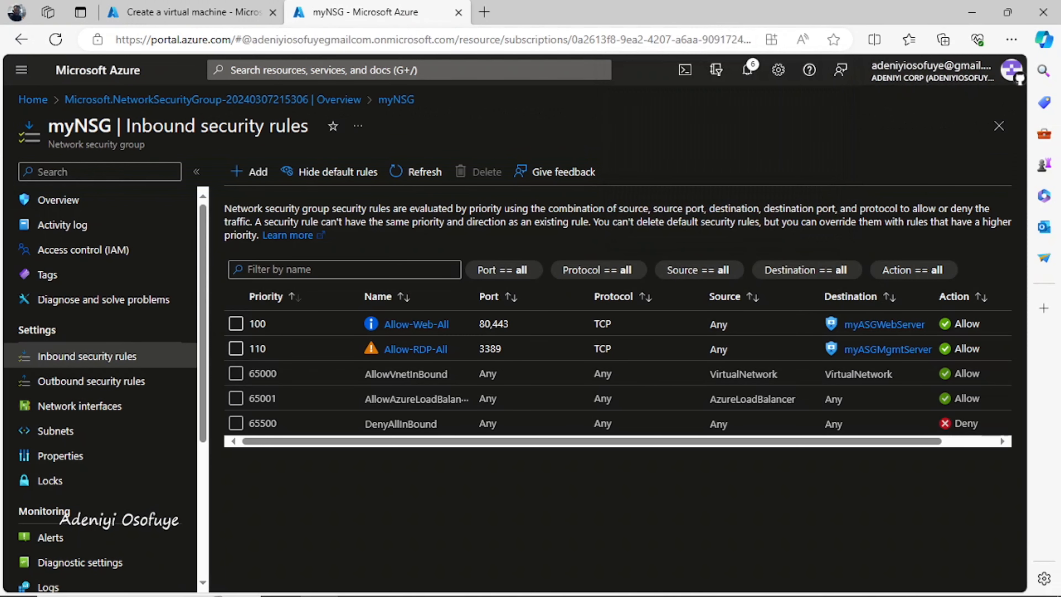
Start a new virtual machine named ManagementServer in the AdeniyiRG resource group
left_click(32, 99)
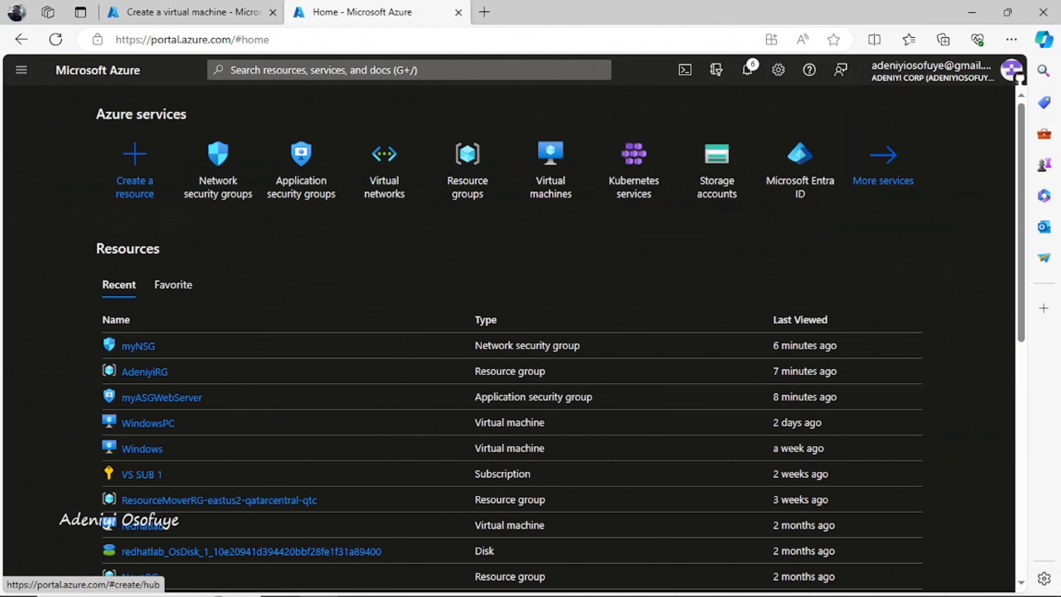
left_click(550, 167)
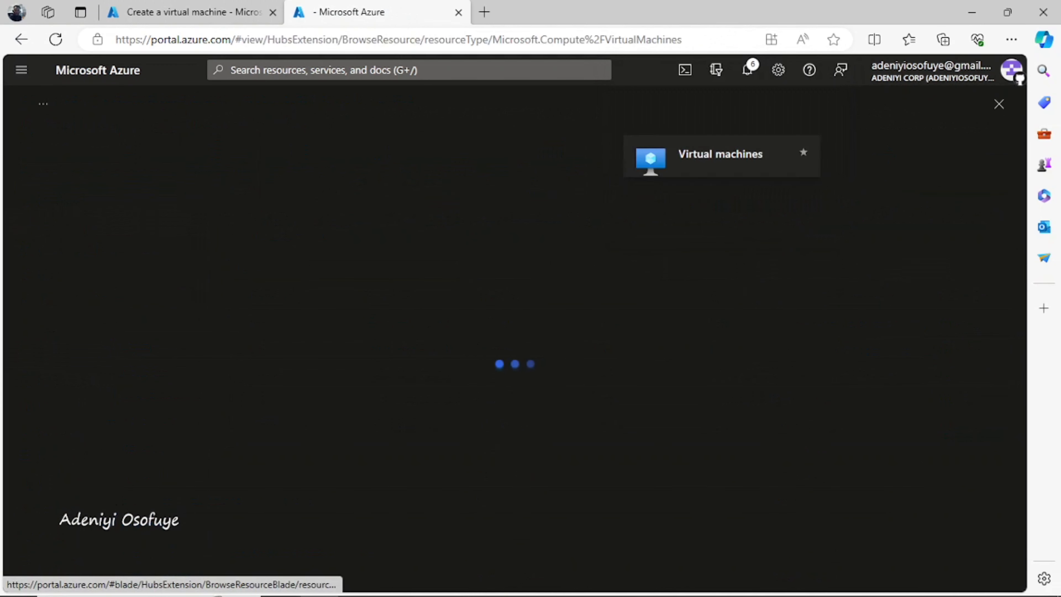
left_click(58, 172)
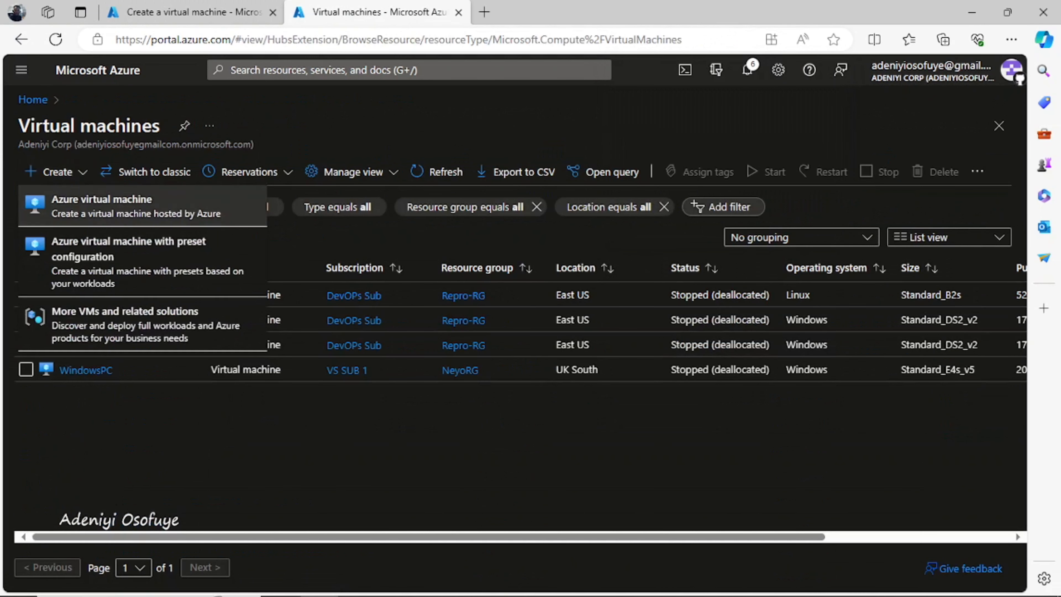
left_click(135, 206)
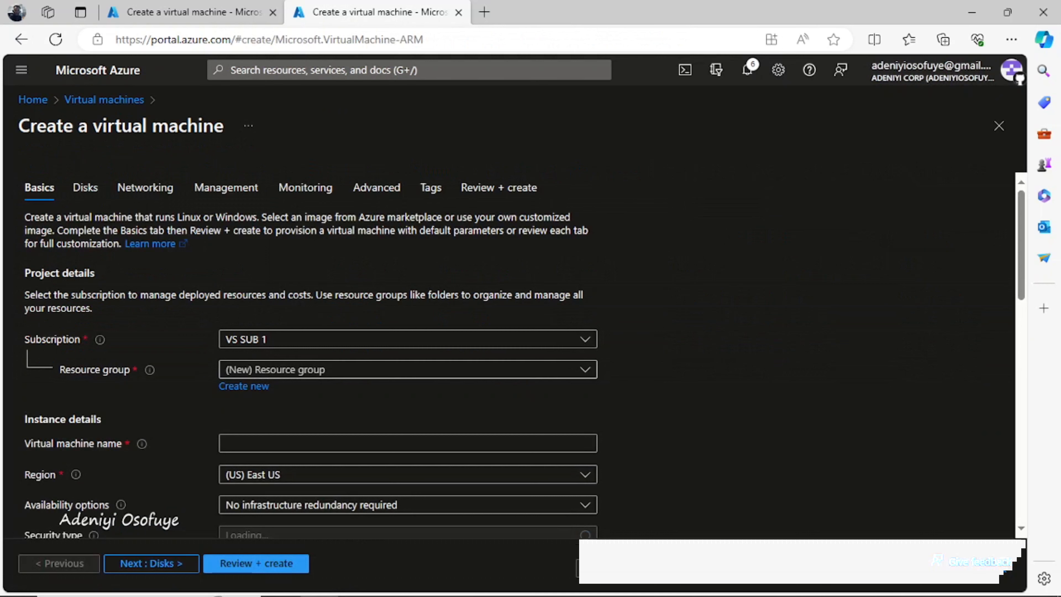
left_click(408, 370)
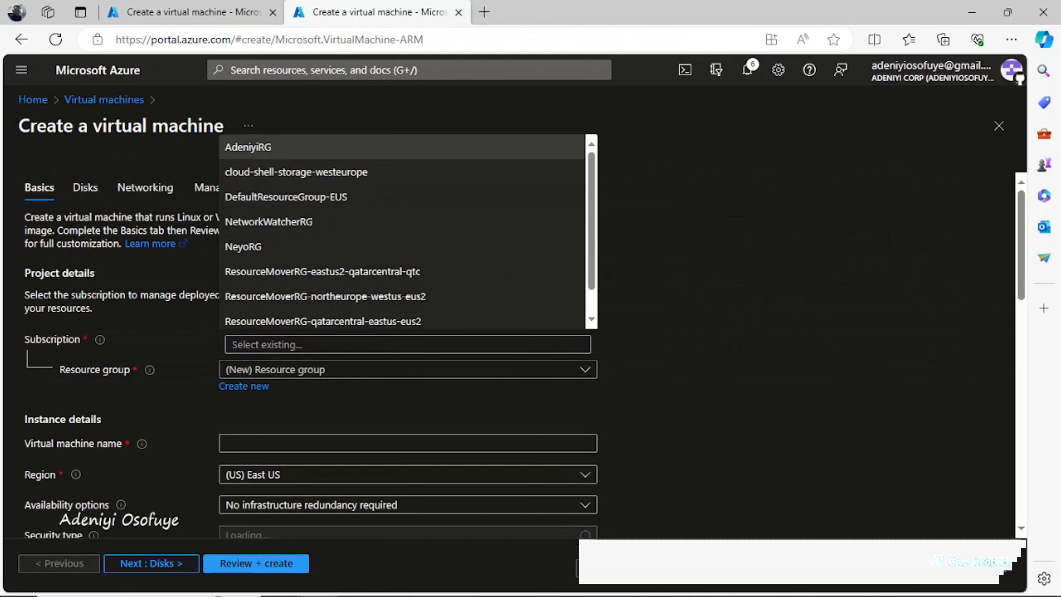
left_click(292, 147)
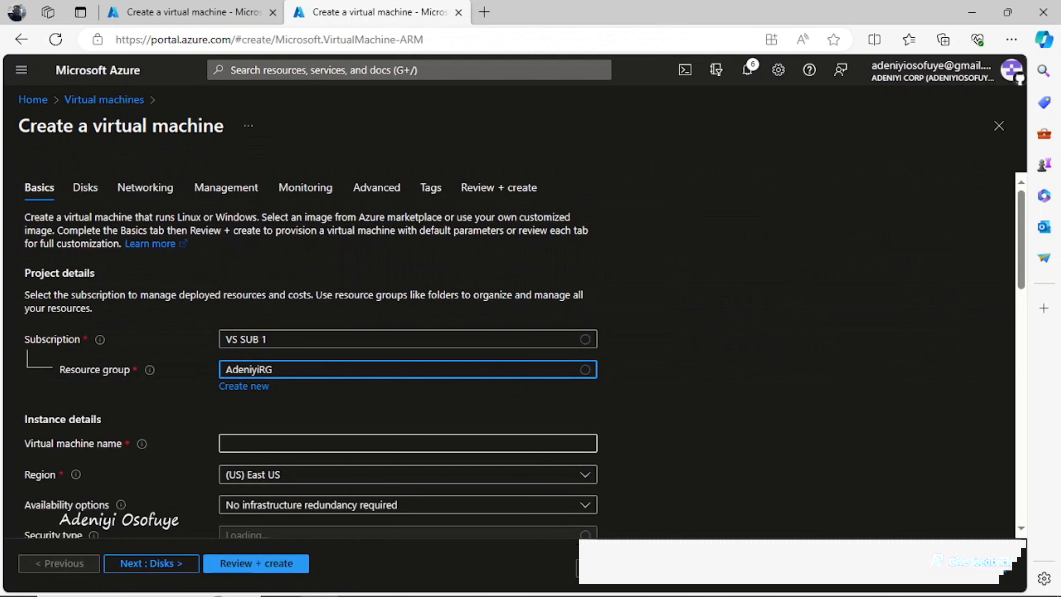
left_click(408, 443)
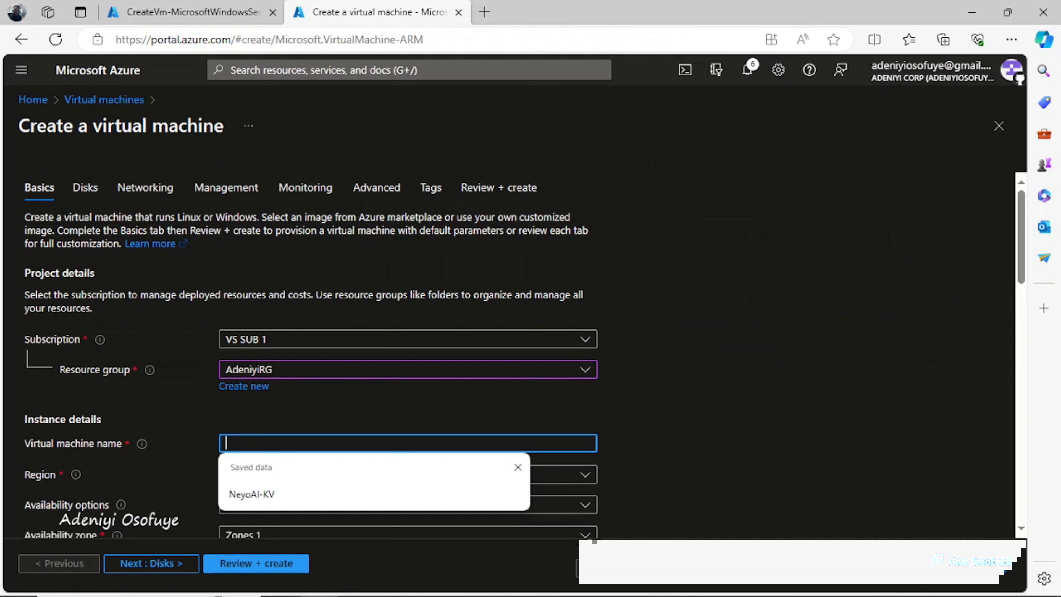
type("Manage")
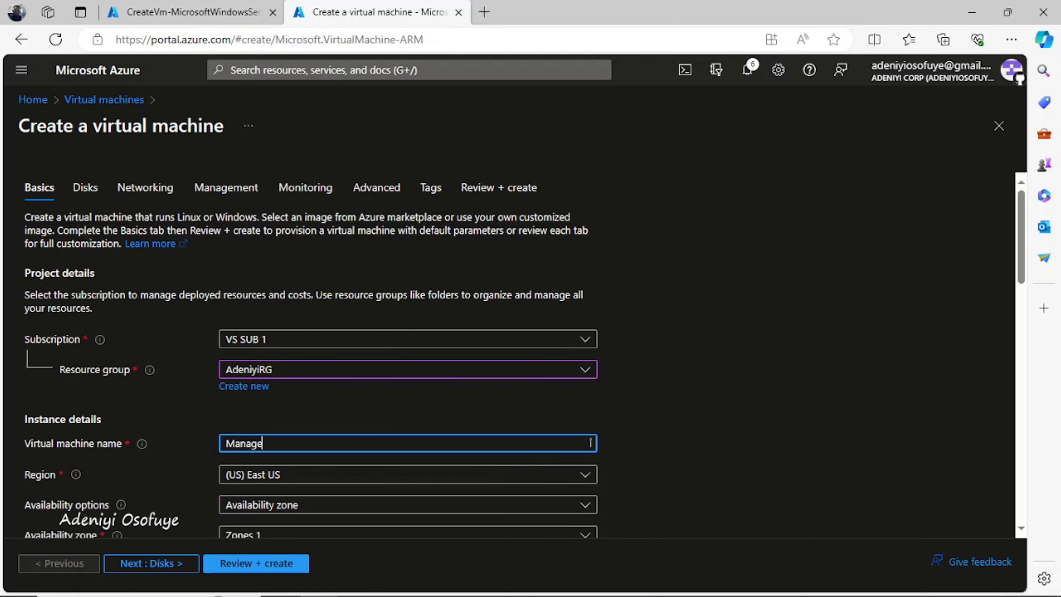
type("mentServer")
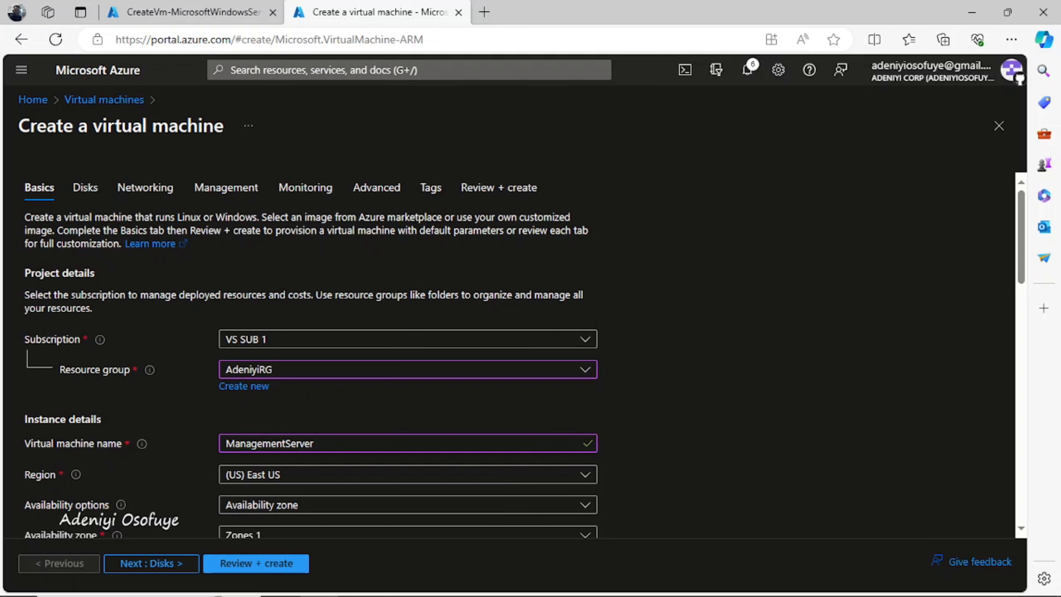
Set the VM's availability option to no infrastructure redundancy required
scroll(514, 355, "down", 5)
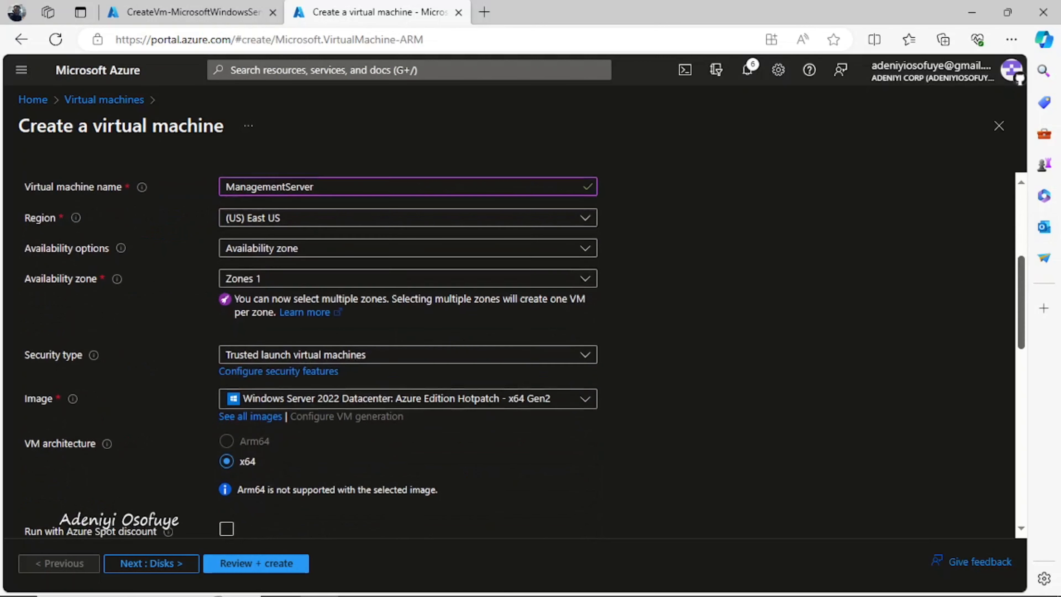
scroll(514, 355, "up", 2)
left_click_drag(1021, 287, 1021, 288)
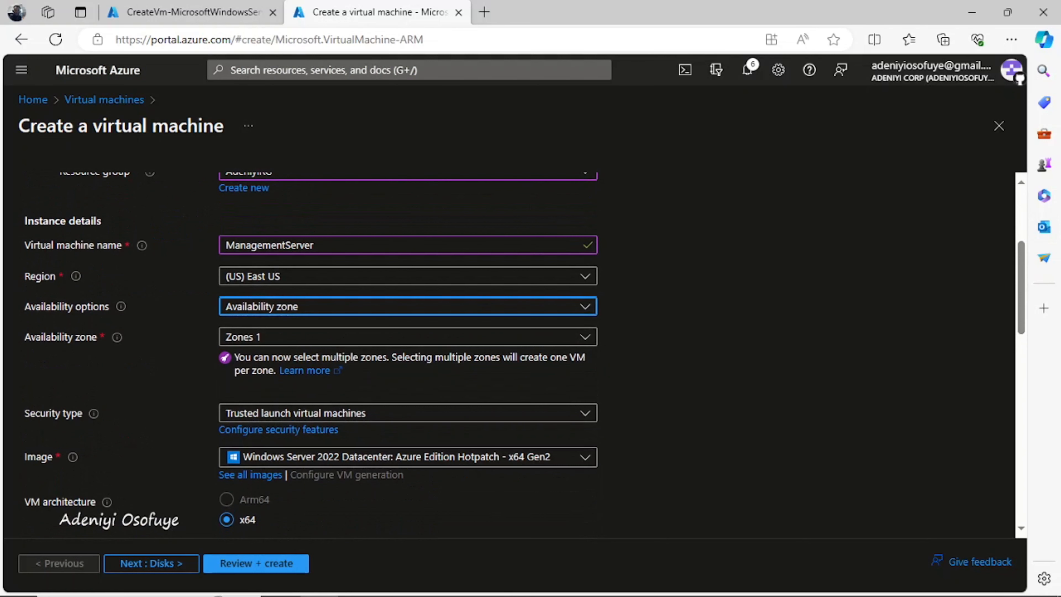
left_click(405, 306)
left_click(368, 328)
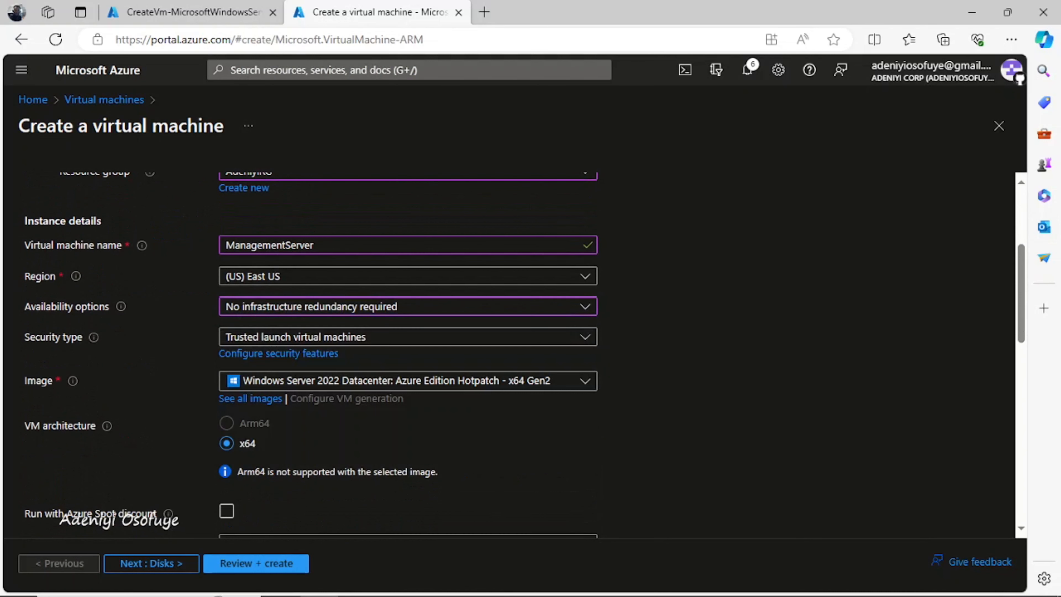
Set administrator username testuser and enter and confirm the administrator password
left_click_drag(1021, 292, 1021, 335)
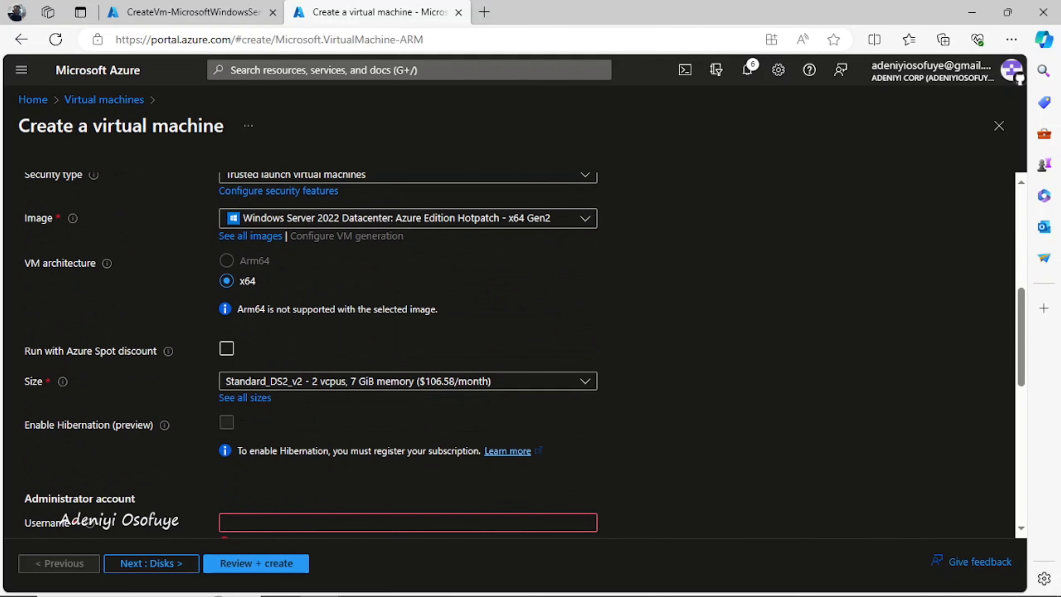
left_click_drag(1021, 337, 1021, 392)
left_click(408, 326)
type("testuser")
key("Tab")
type("•••••••")
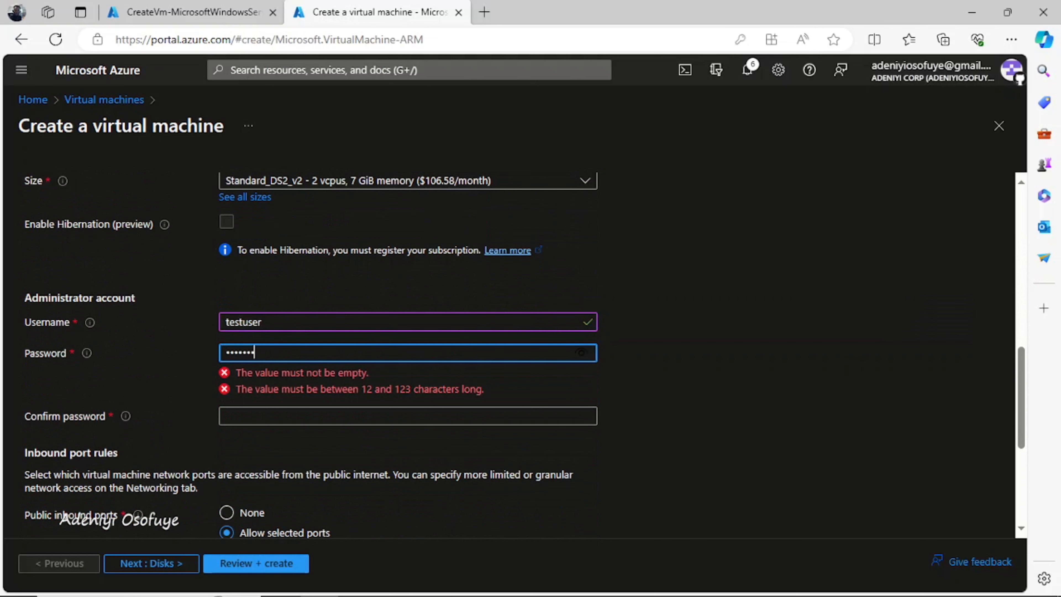
type("•••••••")
key("Tab")
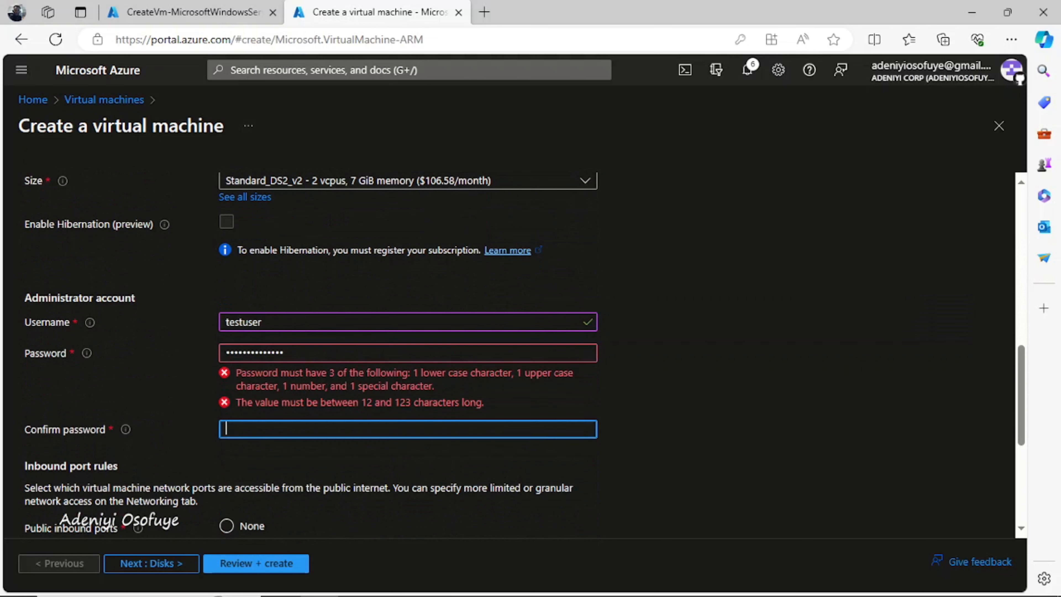
type("•••••••")
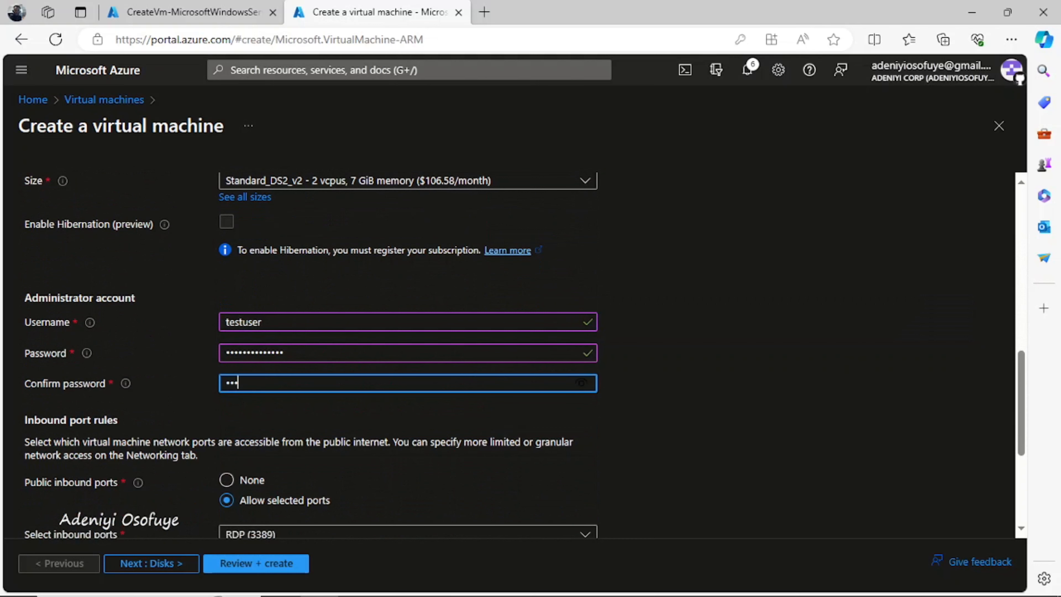
type("•••••••")
Allow no public inbound ports and move on to Review + create
scroll(525, 348, "down", 5)
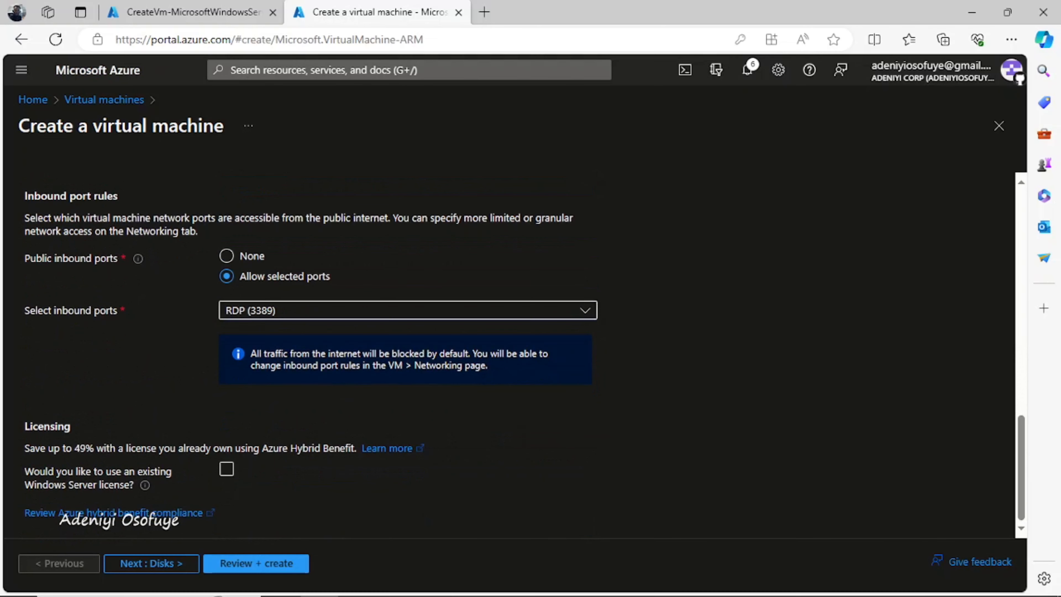
left_click(227, 256)
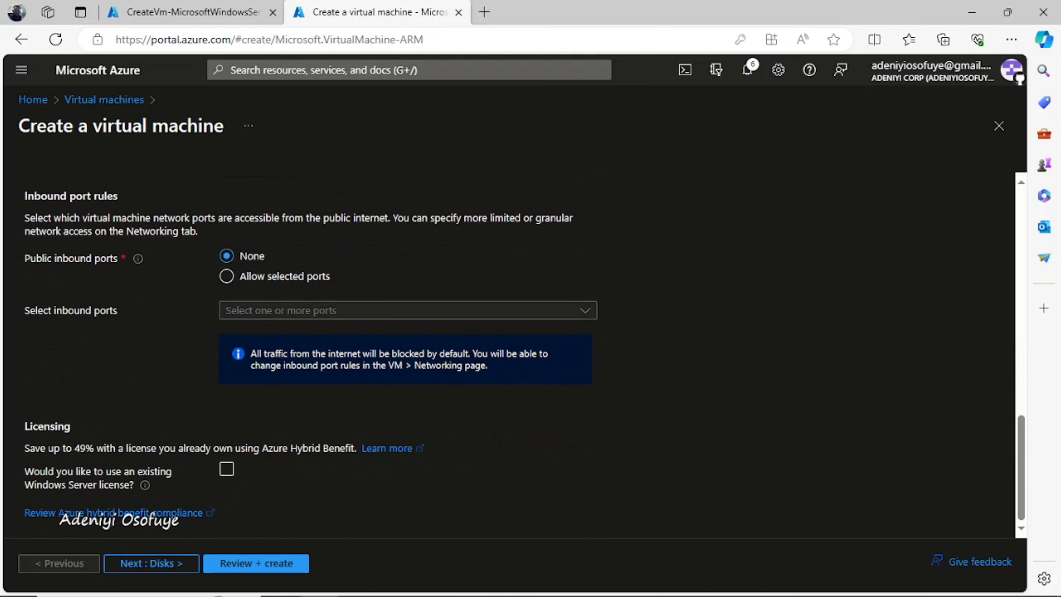
left_click(255, 562)
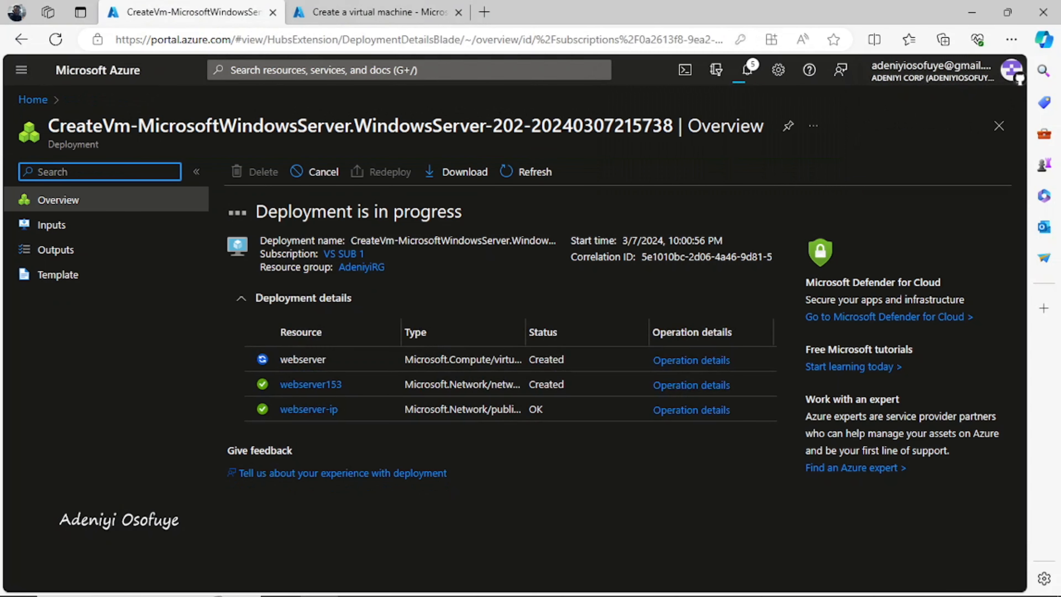
Move the webserver deployment progress into its own separate browser window
left_click(380, 13)
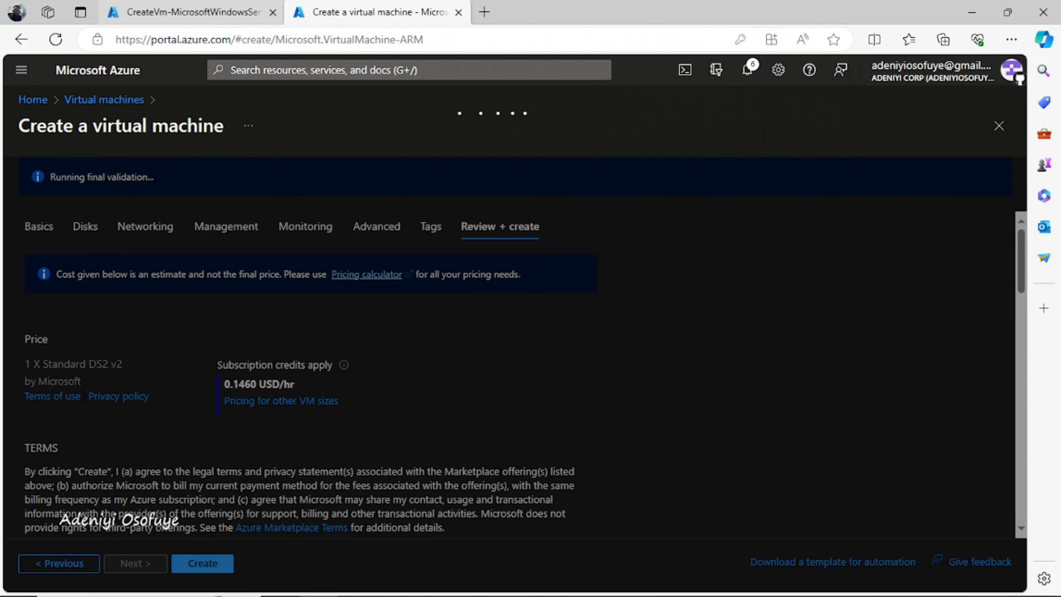
left_click(192, 12)
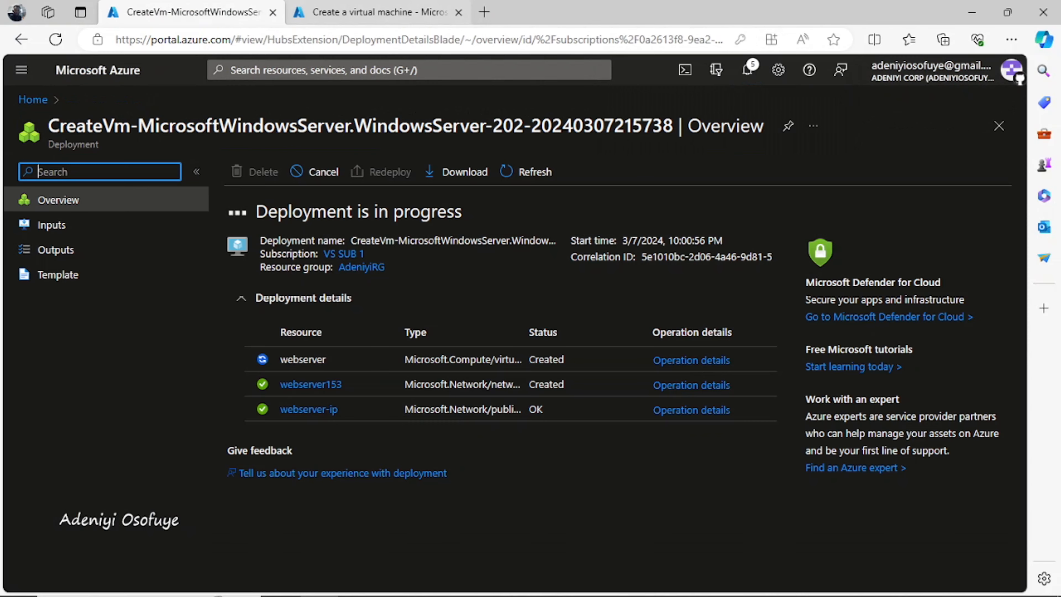
left_click(379, 13)
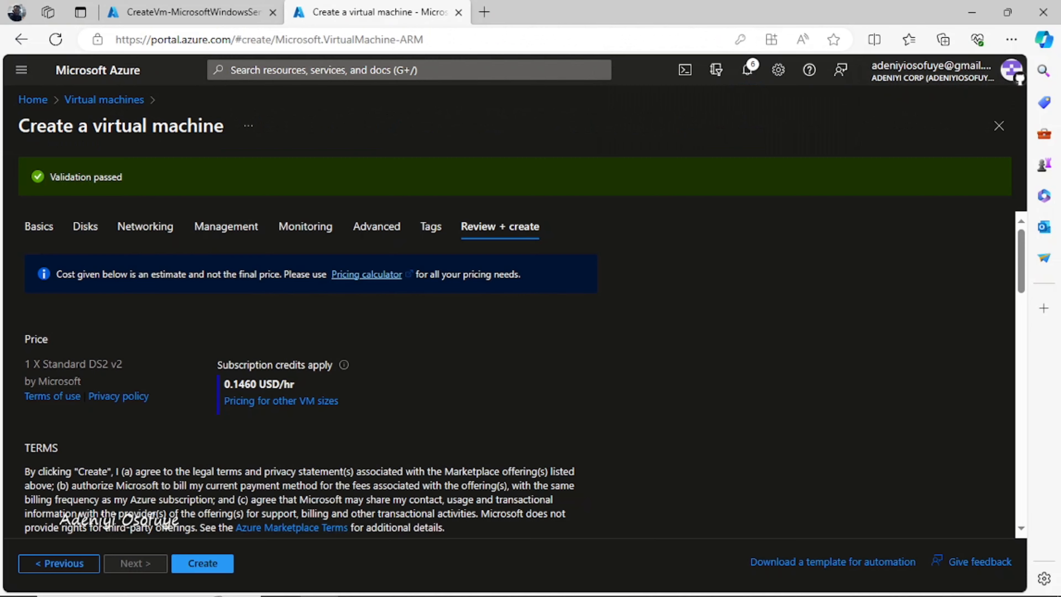
left_click_drag(192, 12, 209, 383)
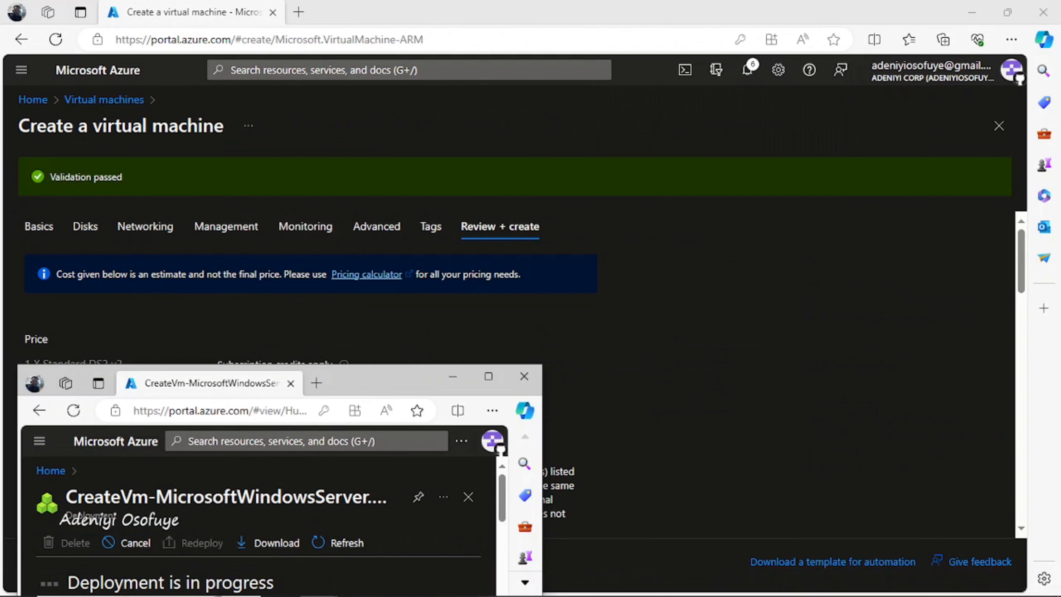
left_click(488, 377)
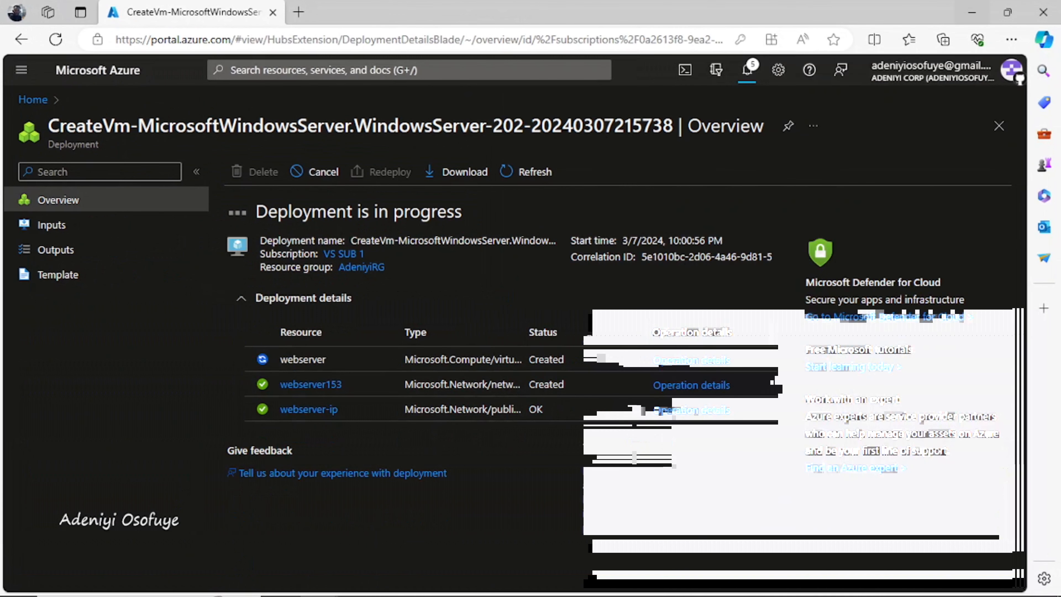
left_click(972, 12)
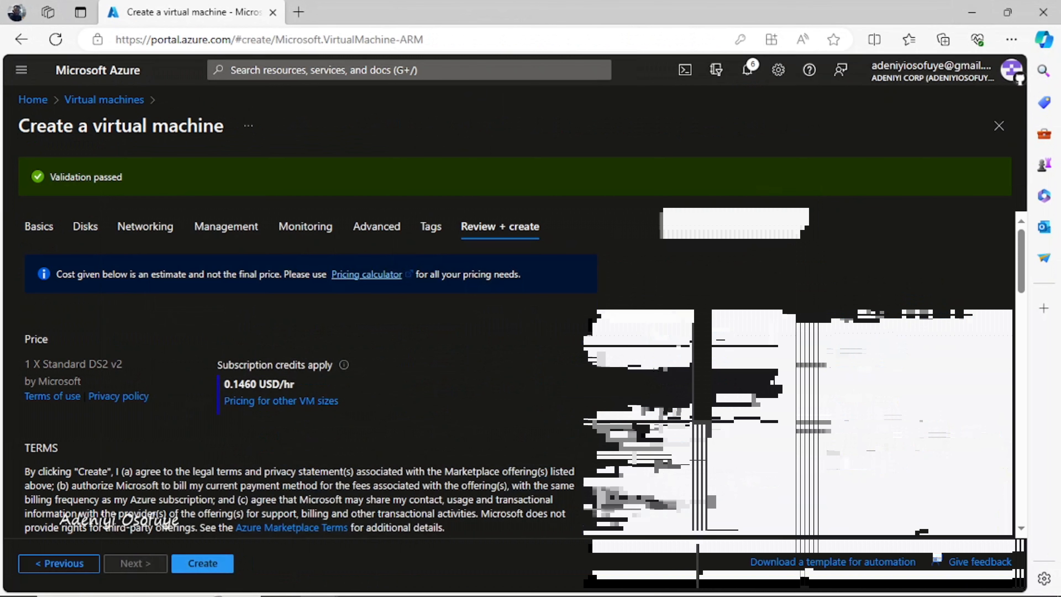
Create the validated ManagementServer virtual machine
left_click(202, 563)
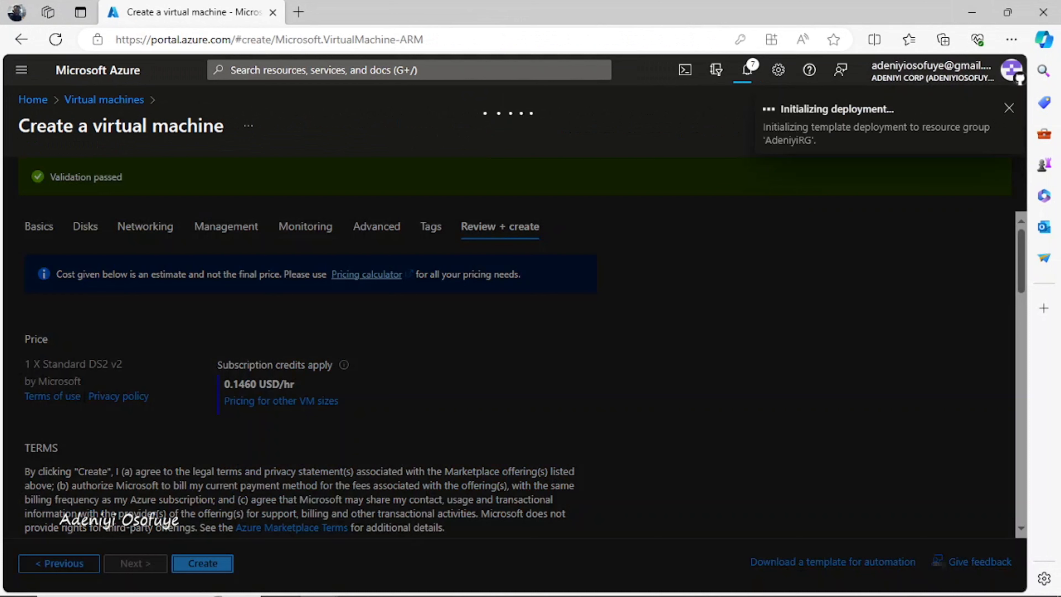
mouse_move(318, 580)
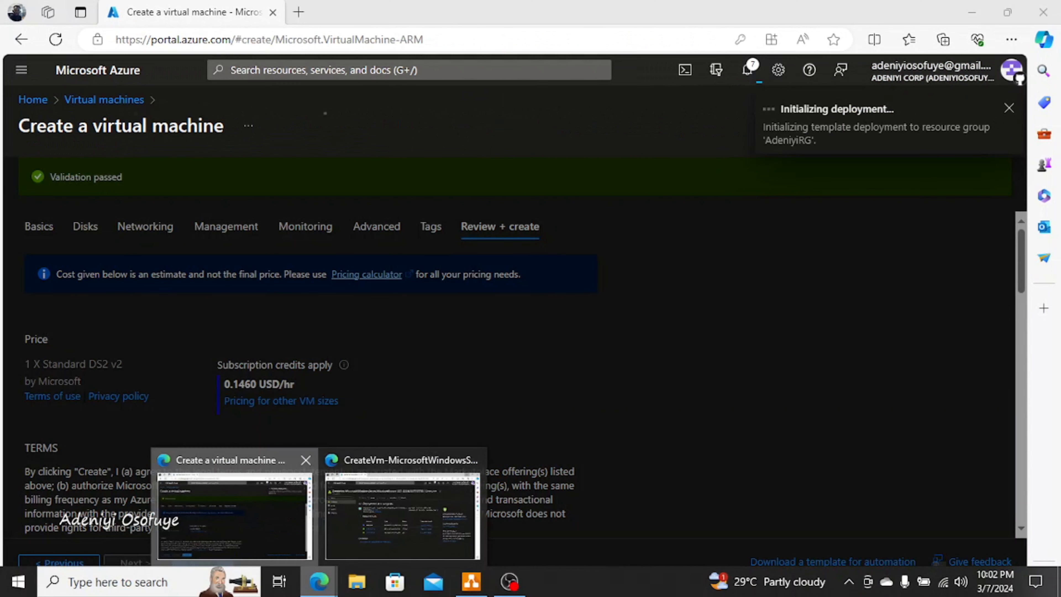
left_click(242, 516)
Add myASGWebServer to the application security groups of webserver's network interface webserver153
mouse_move(319, 581)
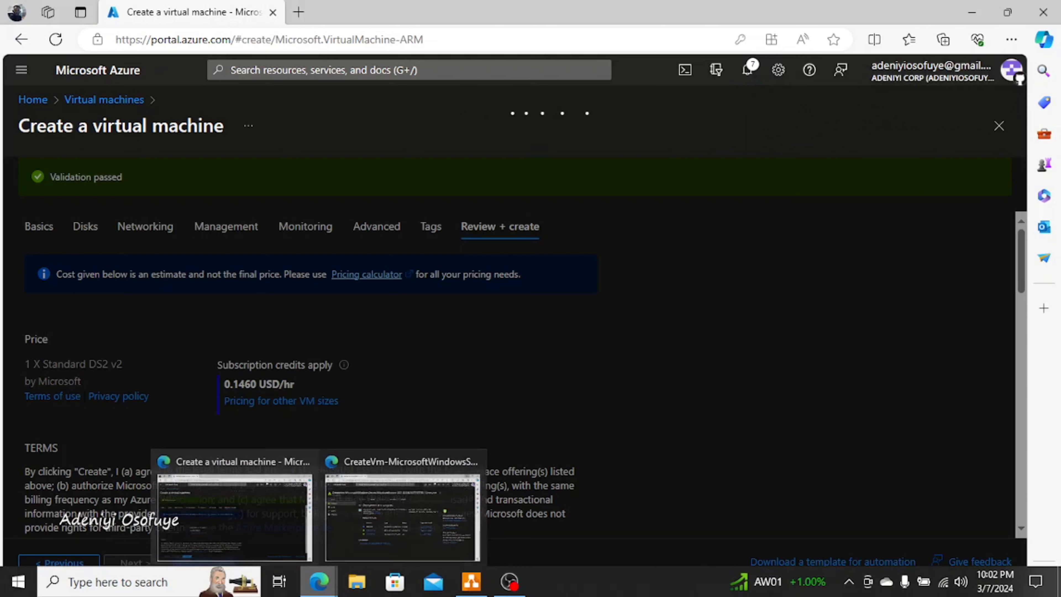
left_click(402, 516)
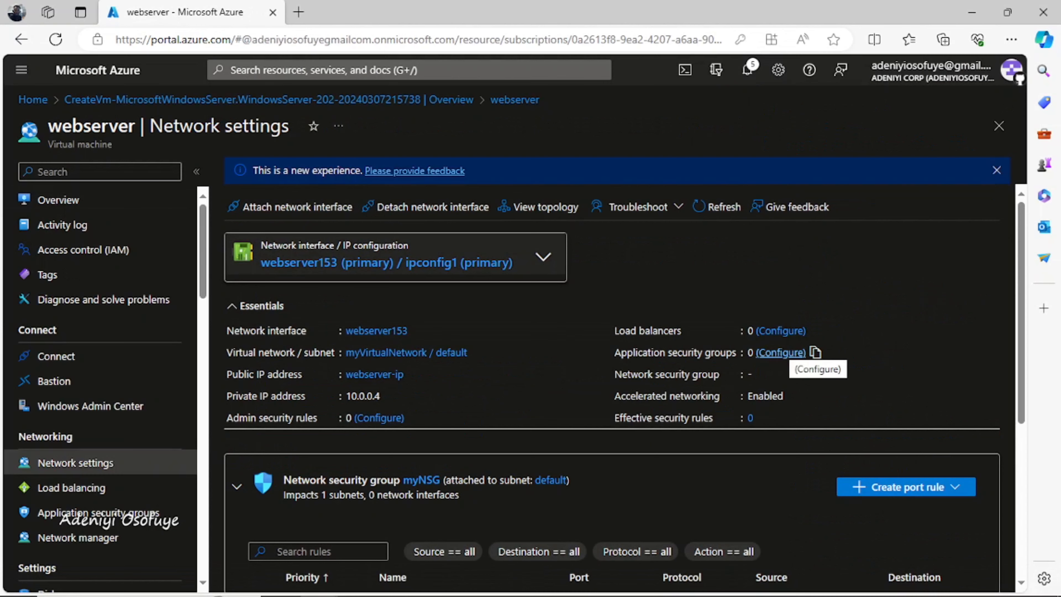
left_click(802, 353)
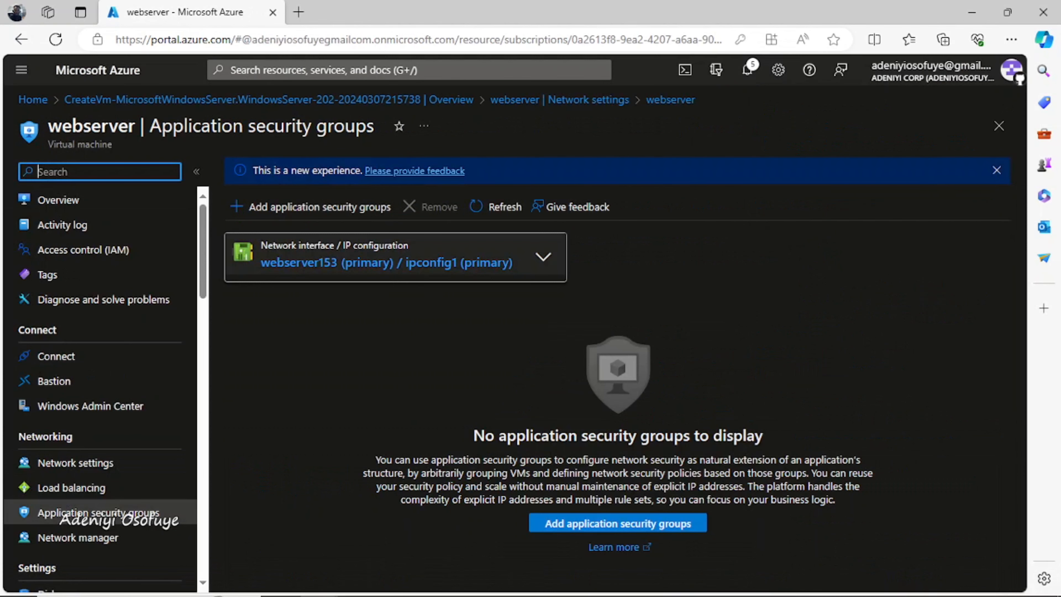
left_click(311, 206)
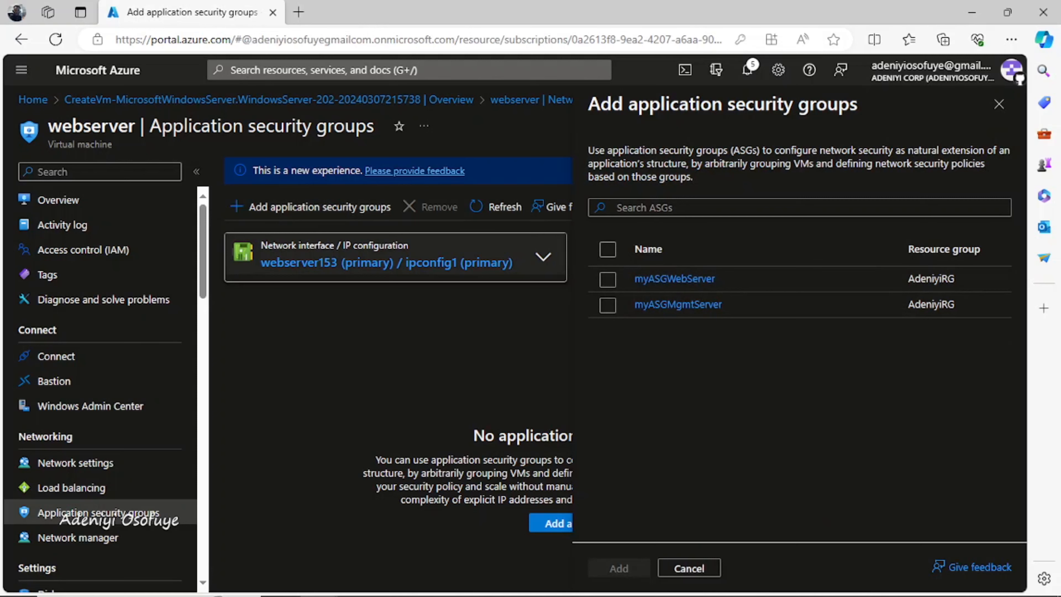
left_click(607, 280)
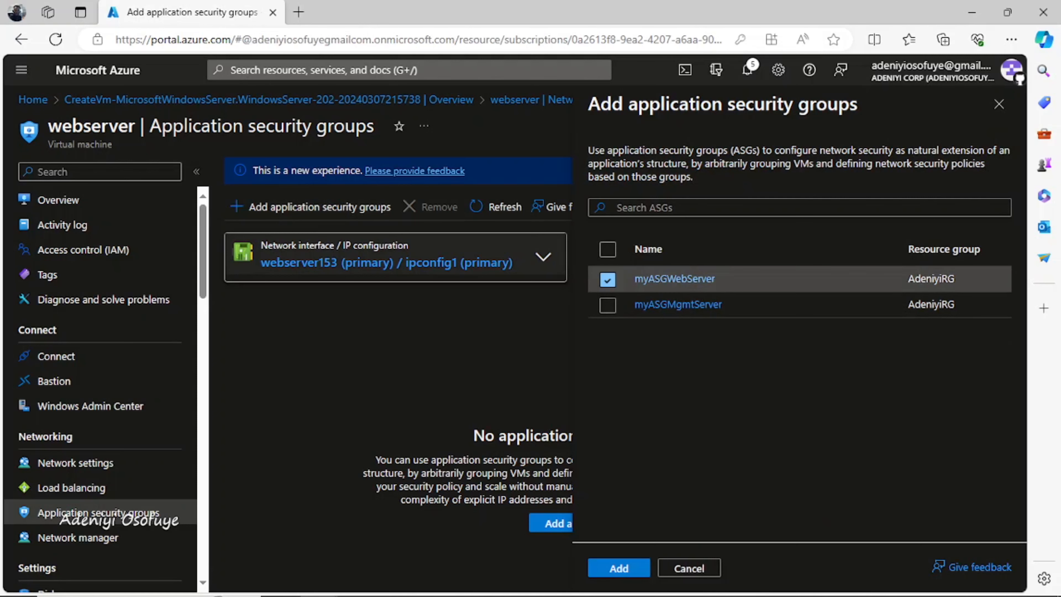
left_click(618, 568)
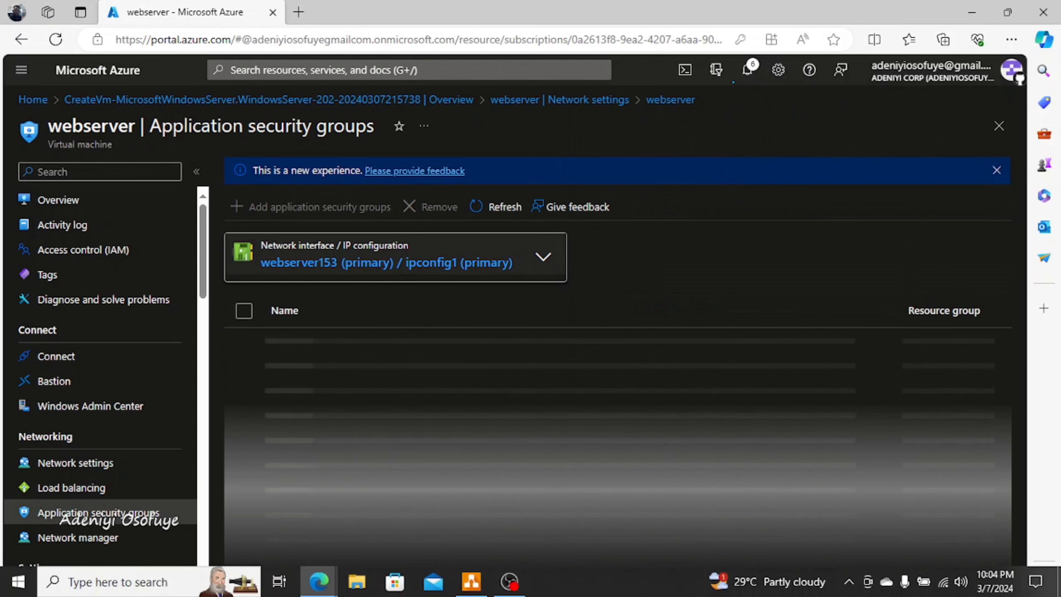
Check that webserver lists myASGWebServer, then return to the ManagementServer deployment window
mouse_move(318, 581)
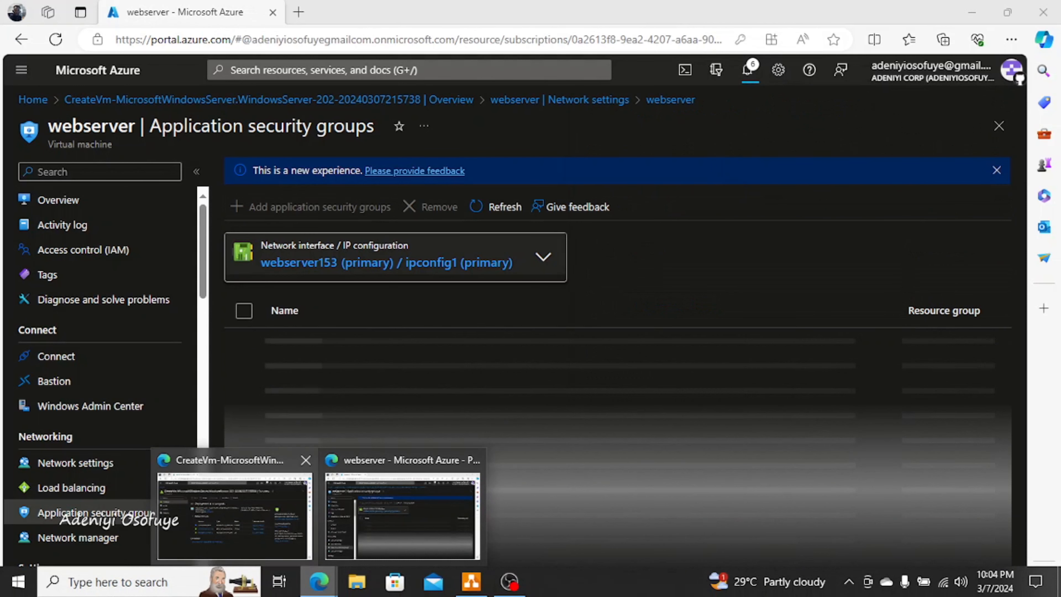
left_click(234, 501)
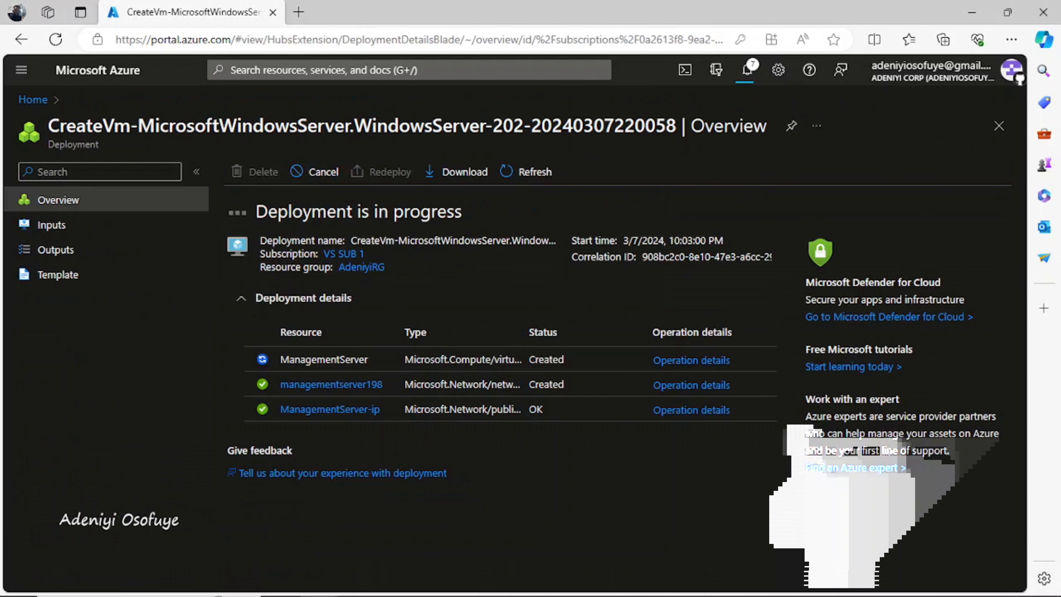
mouse_move(318, 581)
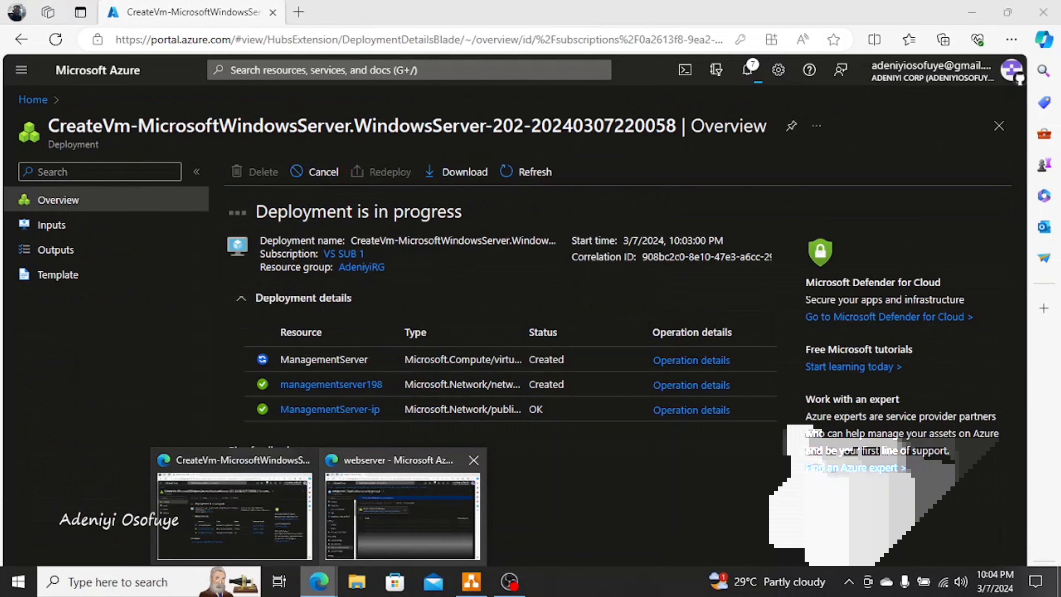
left_click(459, 509)
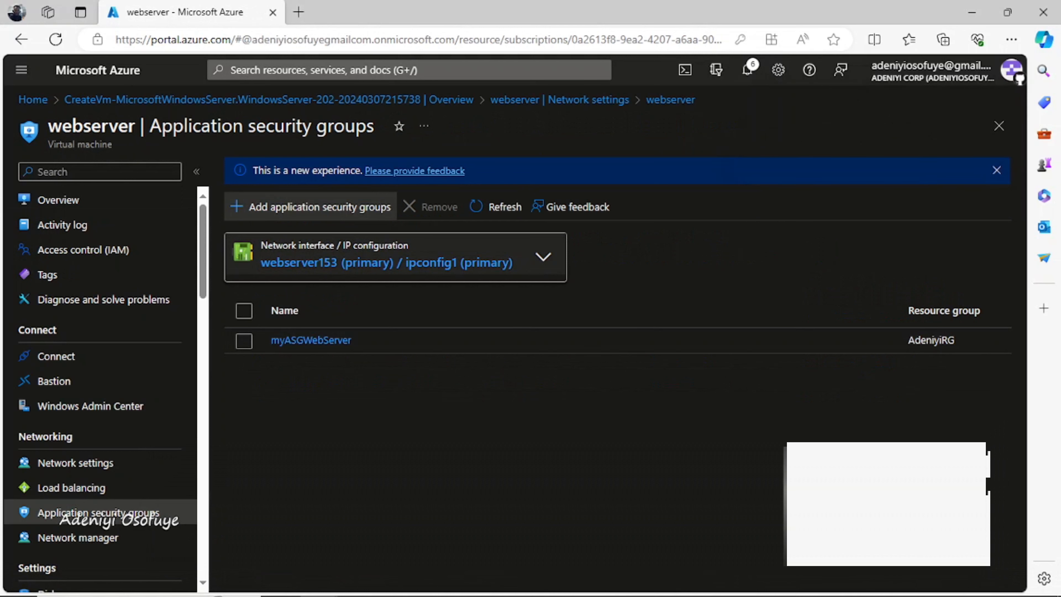
left_click(318, 581)
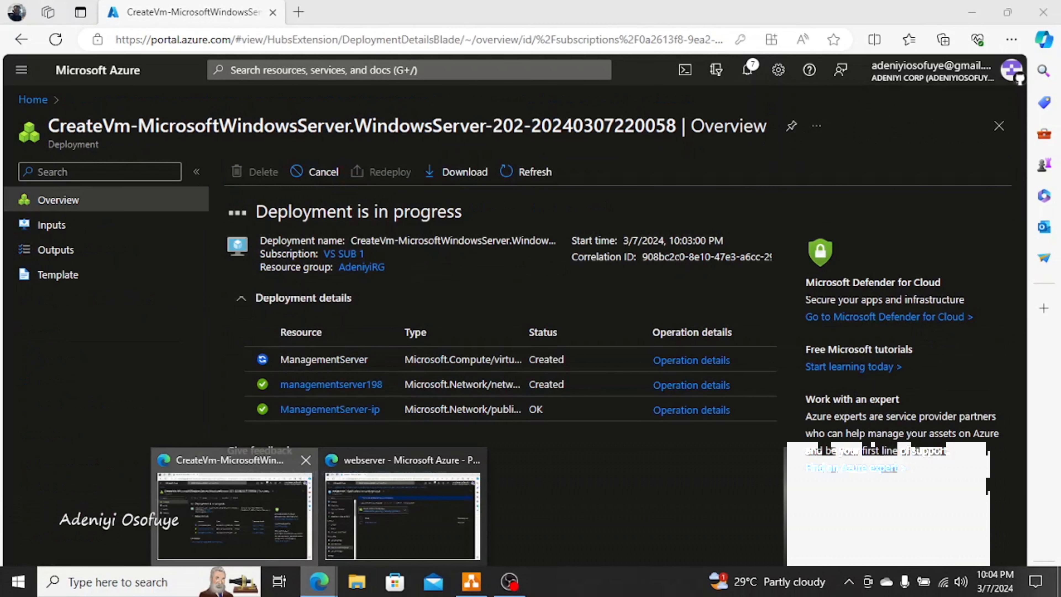
left_click(234, 515)
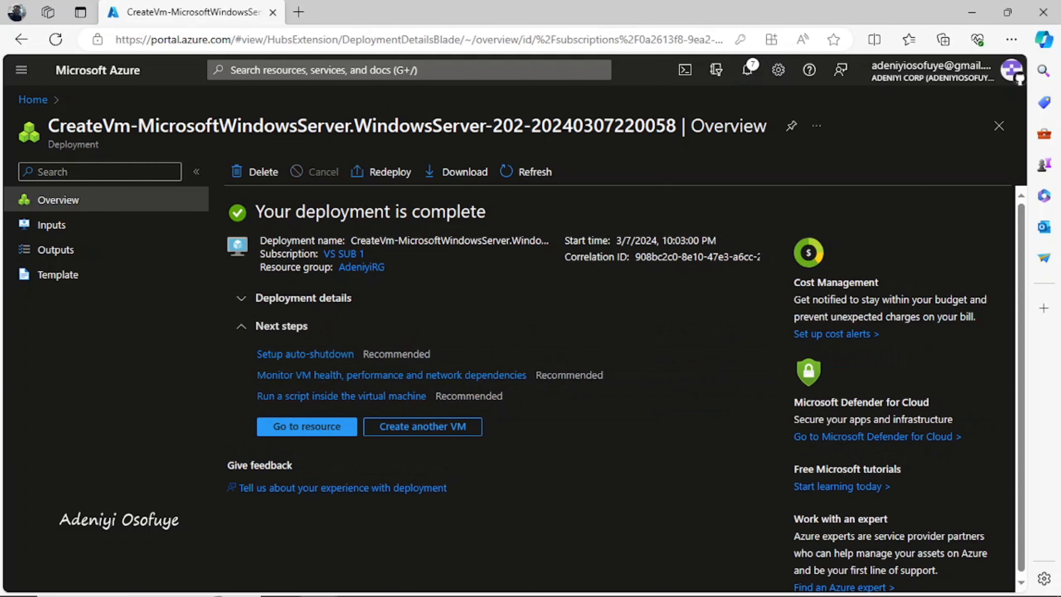
Attach myASGMgmtServer to ManagementServer's network interface managementserver198 through its network settings
left_click(307, 427)
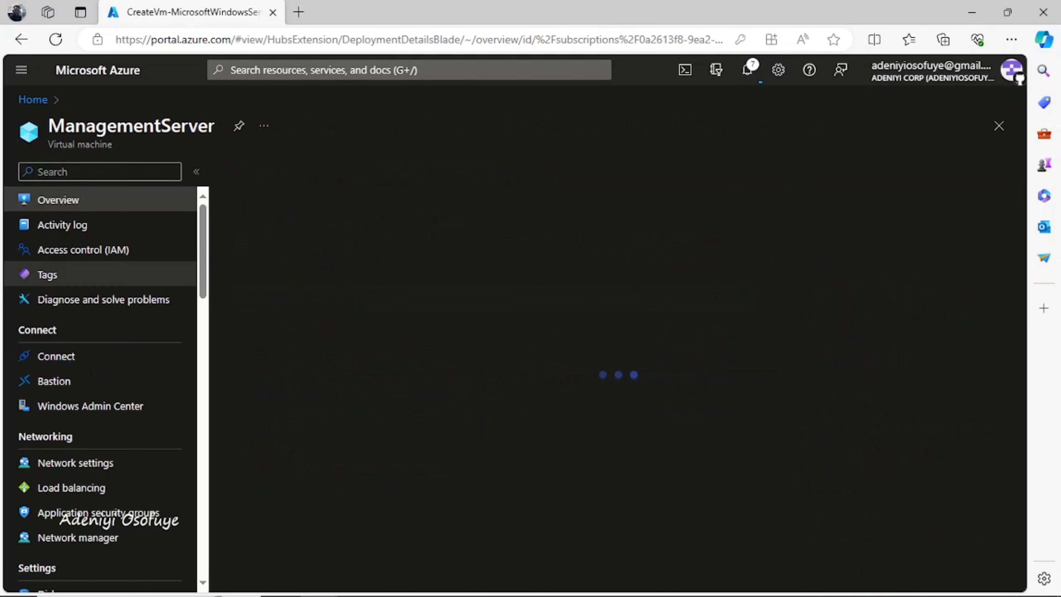
left_click(75, 462)
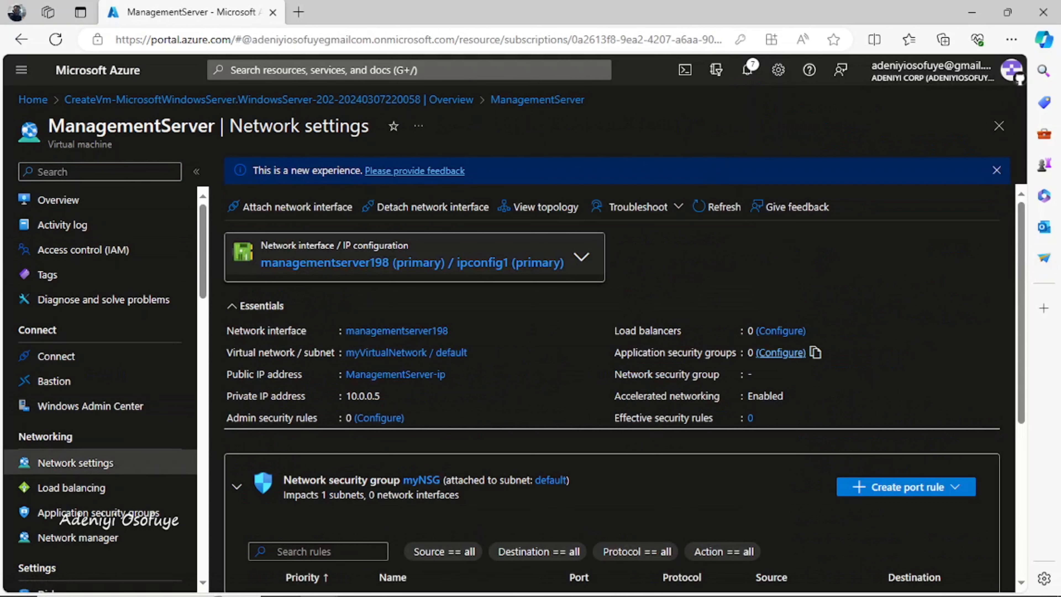
left_click(793, 353)
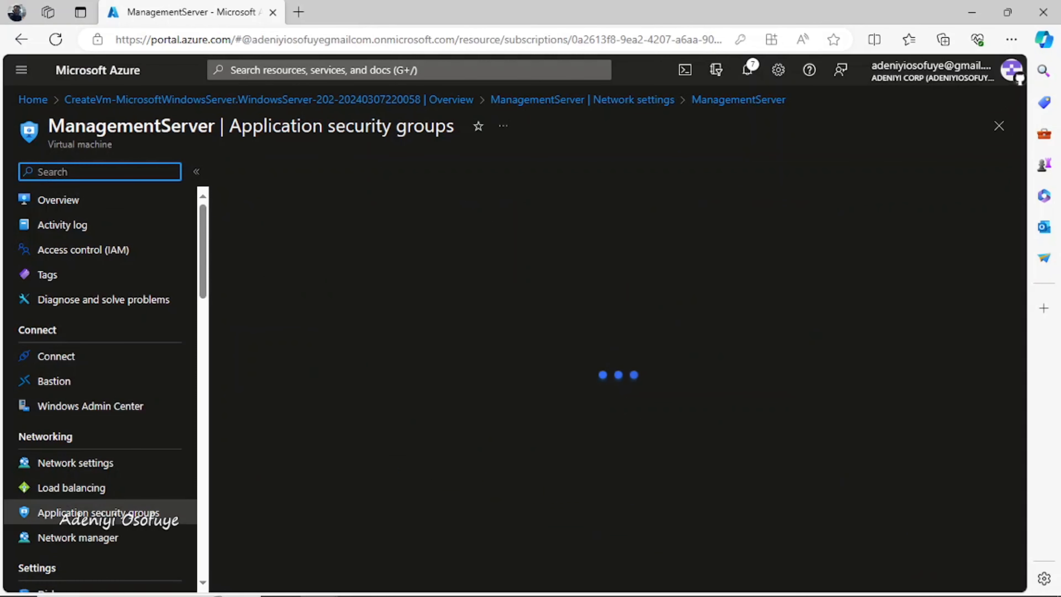
left_click(311, 207)
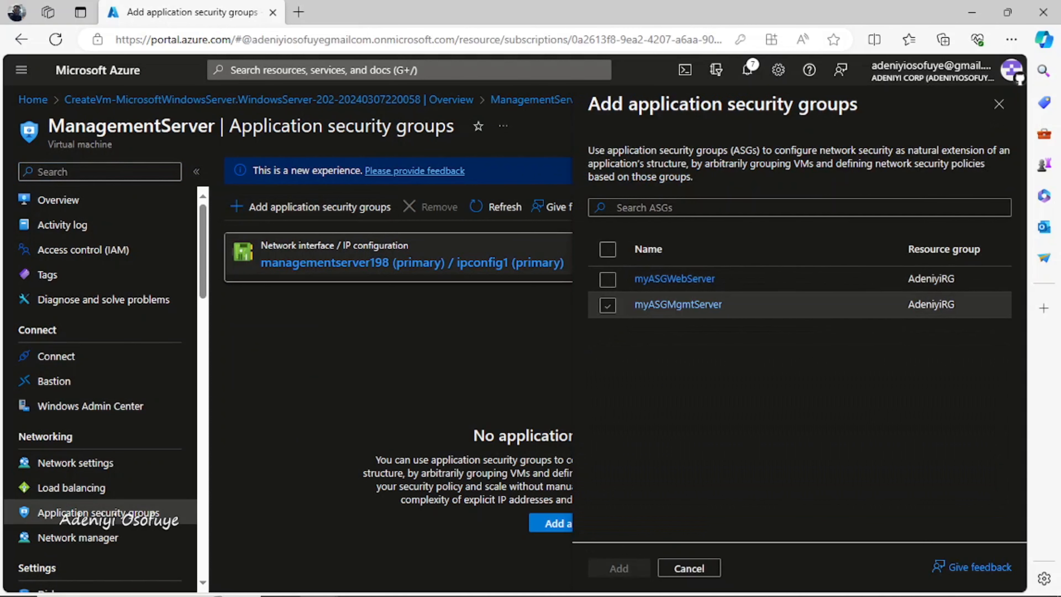
left_click(607, 306)
left_click(618, 568)
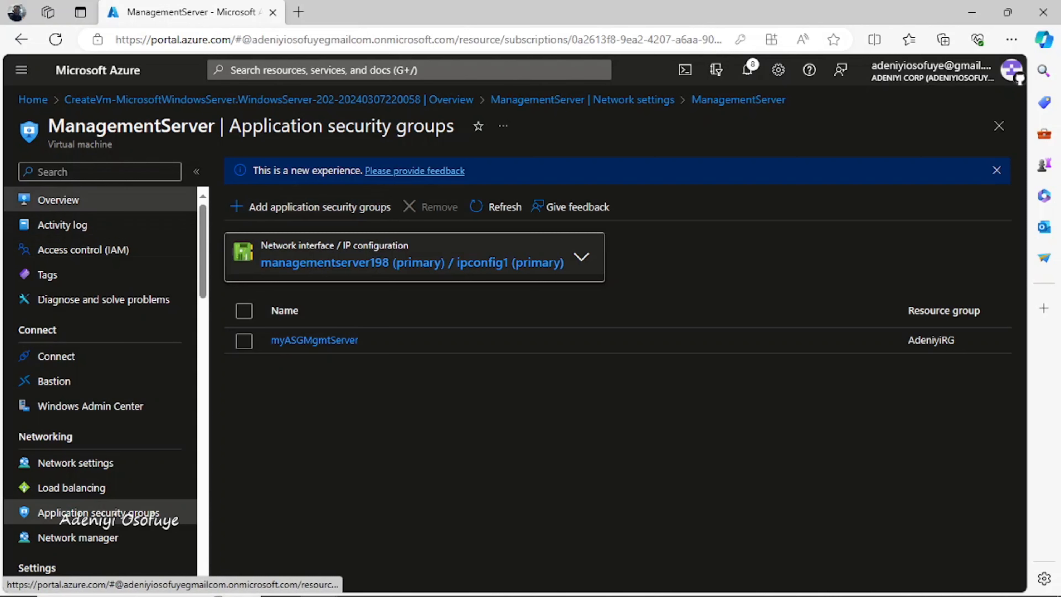
Copy ManagementServer's public IP 52.168.175.74 into a new Remote Desktop Connection
left_click(58, 200)
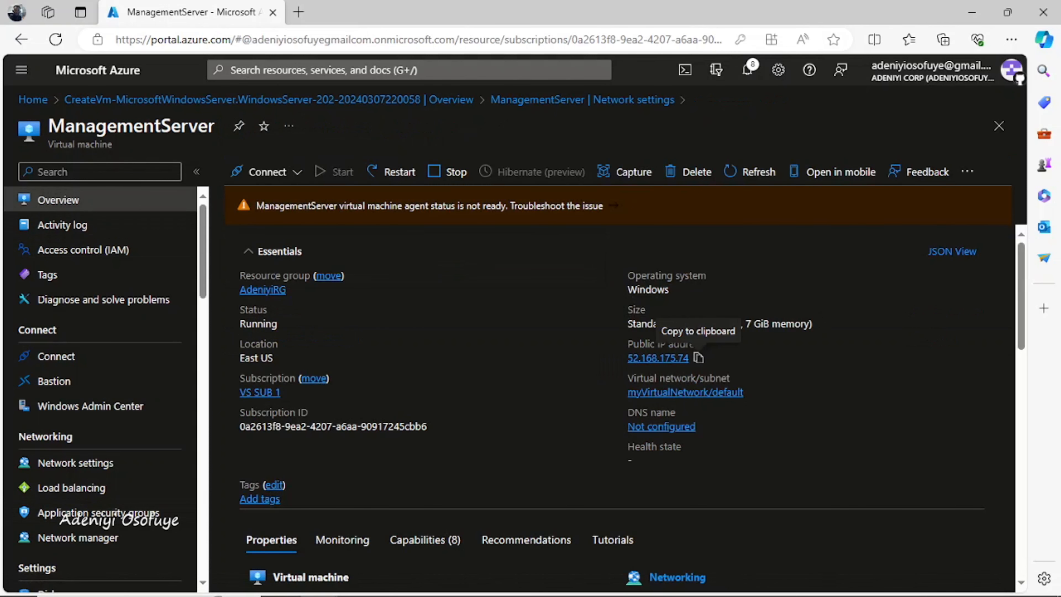
left_click(697, 358)
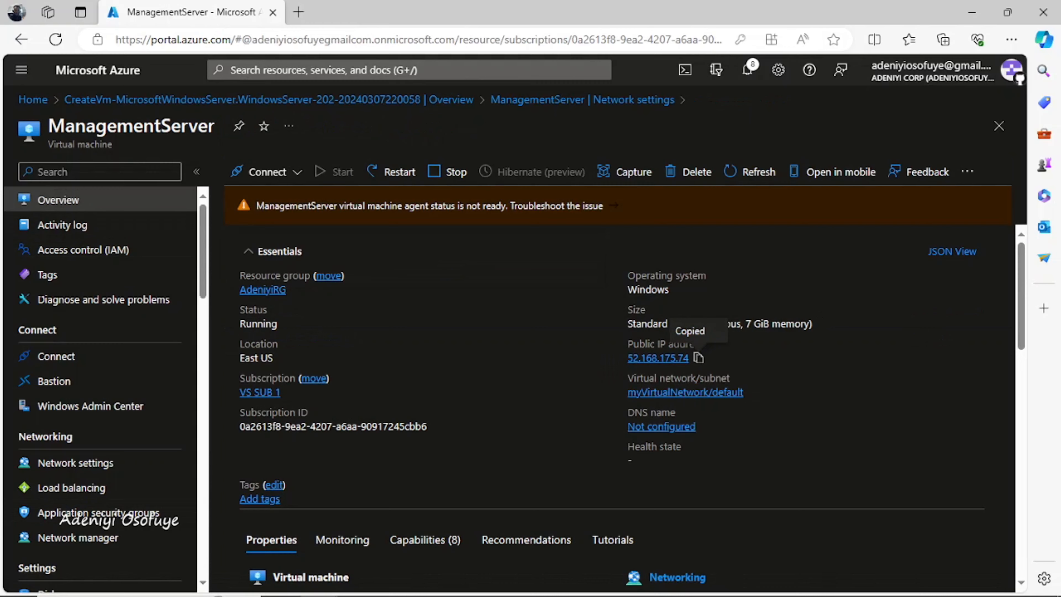
key("super")
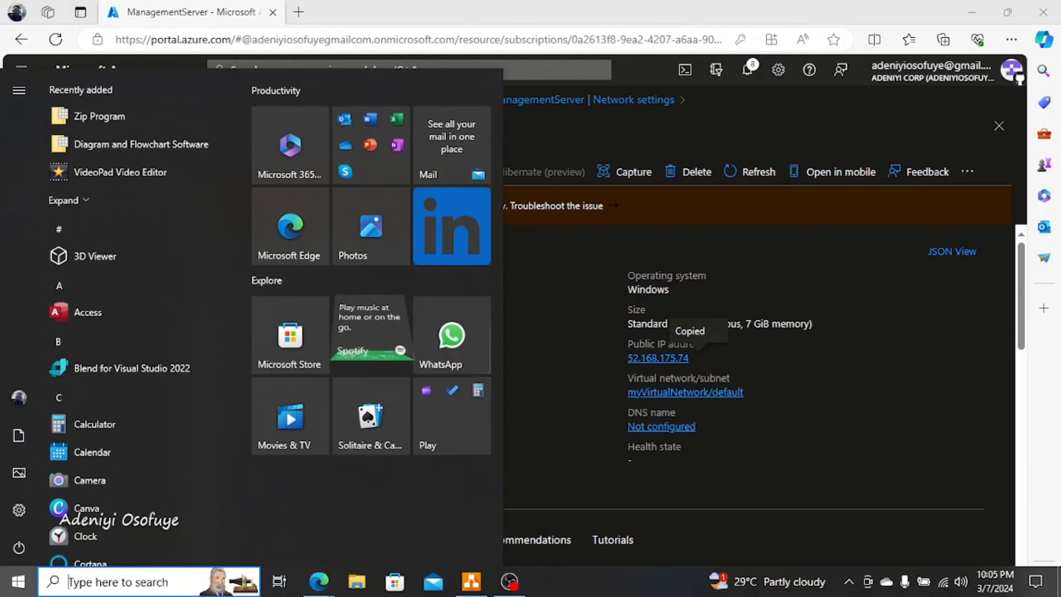
type("rd")
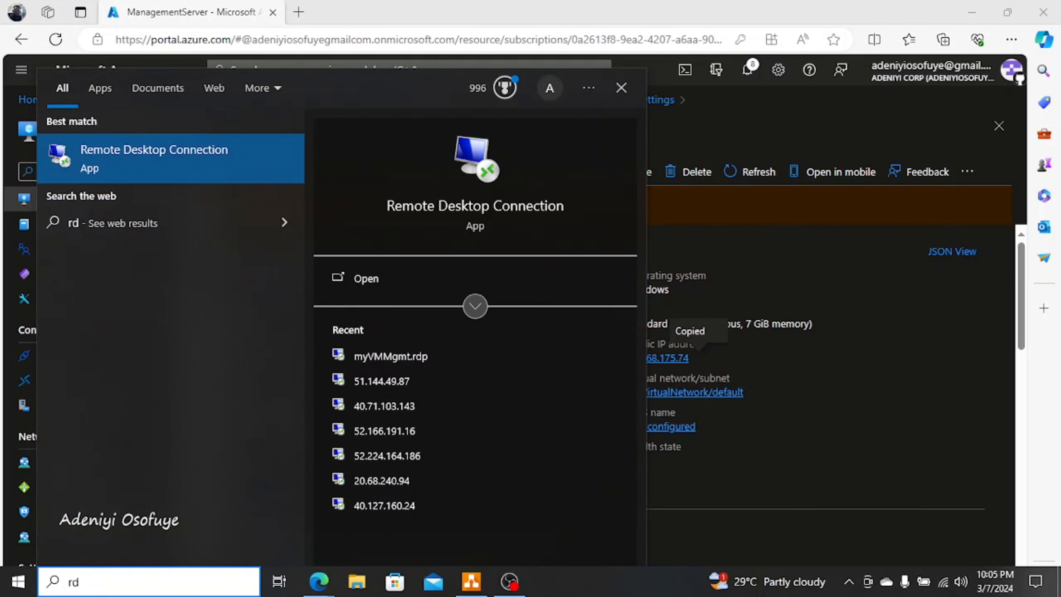
key("Return")
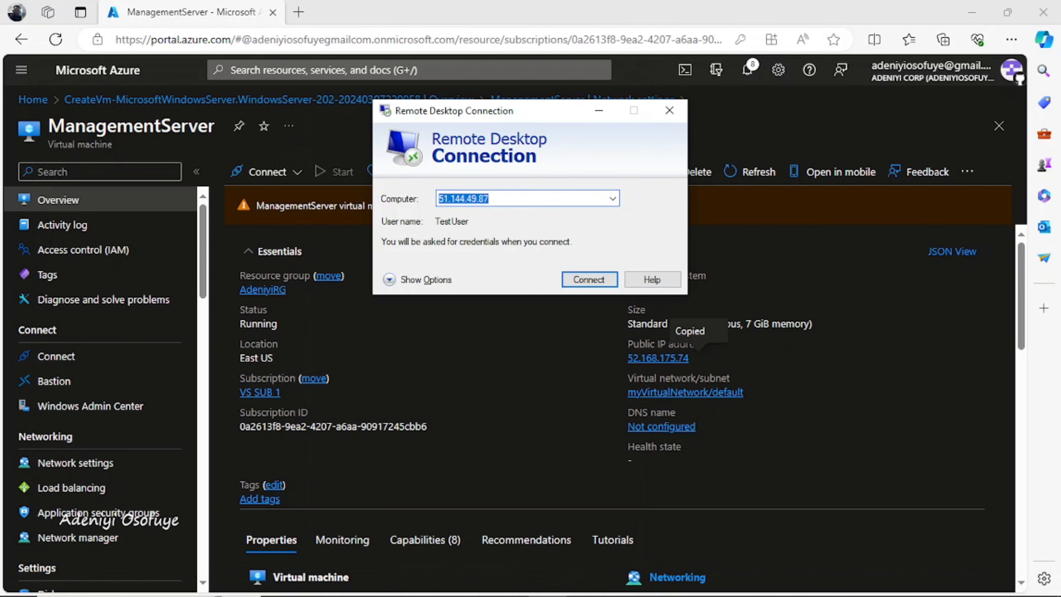
key("ctrl+v")
Attempt the RDP connection, dismiss the failure, and go back to ManagementServer's network settings
double_click(639, 342)
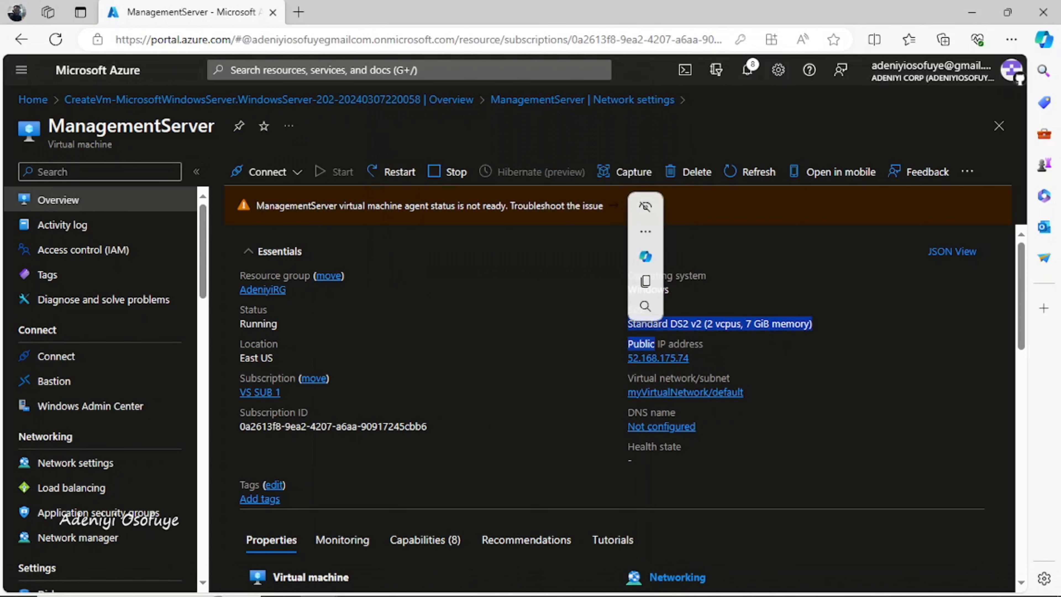
left_click(546, 581)
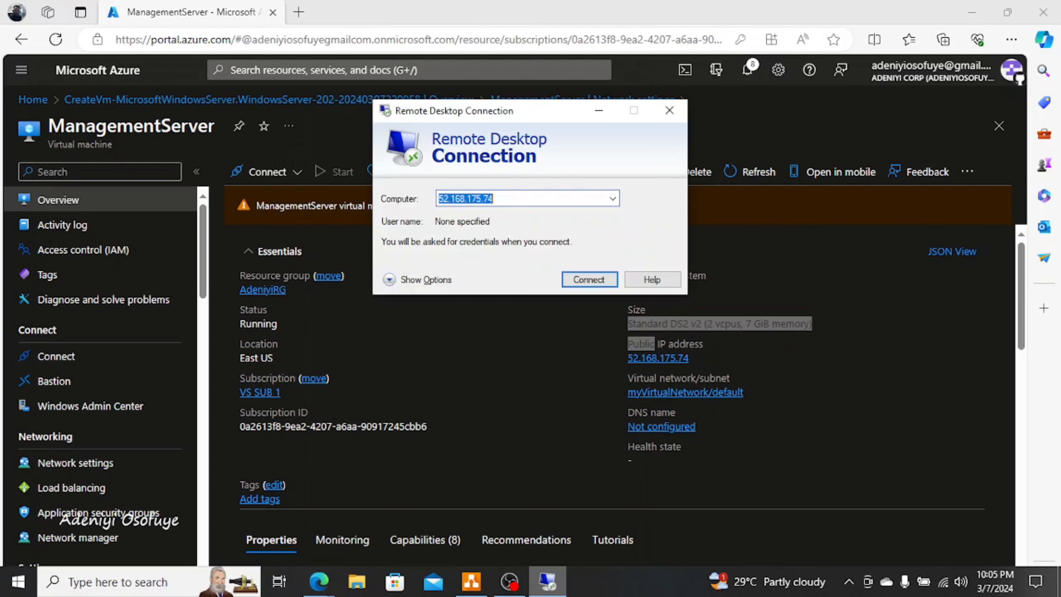
key("Return")
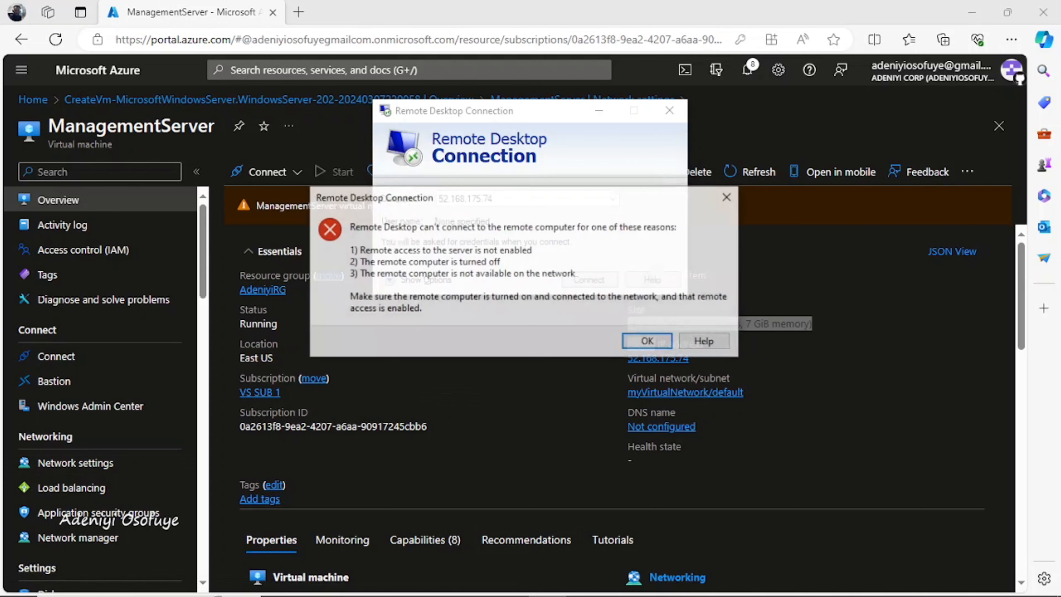
key("Return")
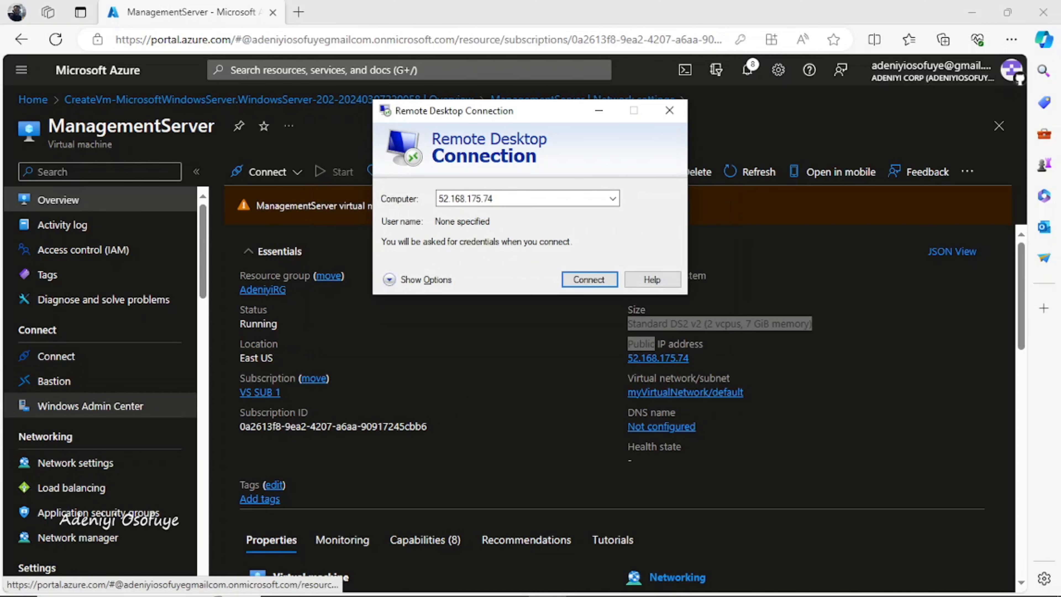
left_click(75, 462)
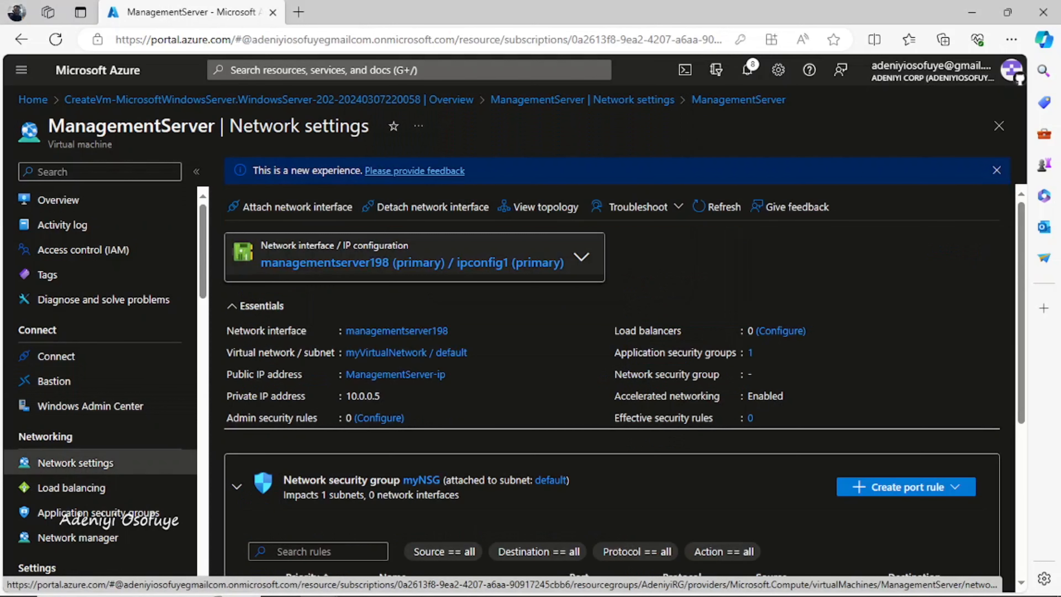
Scroll down to myNSG's inbound rules, including Allow-RDP-All on port 3389 to myASGMgmtServer
scroll(612, 387, "down", 4)
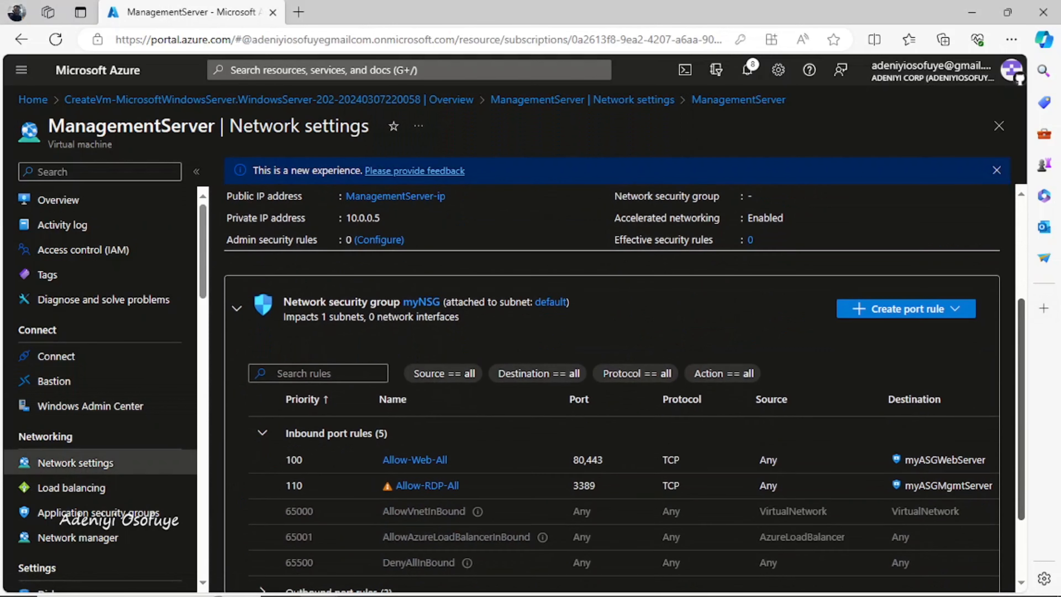
scroll(624, 388, "down", 1)
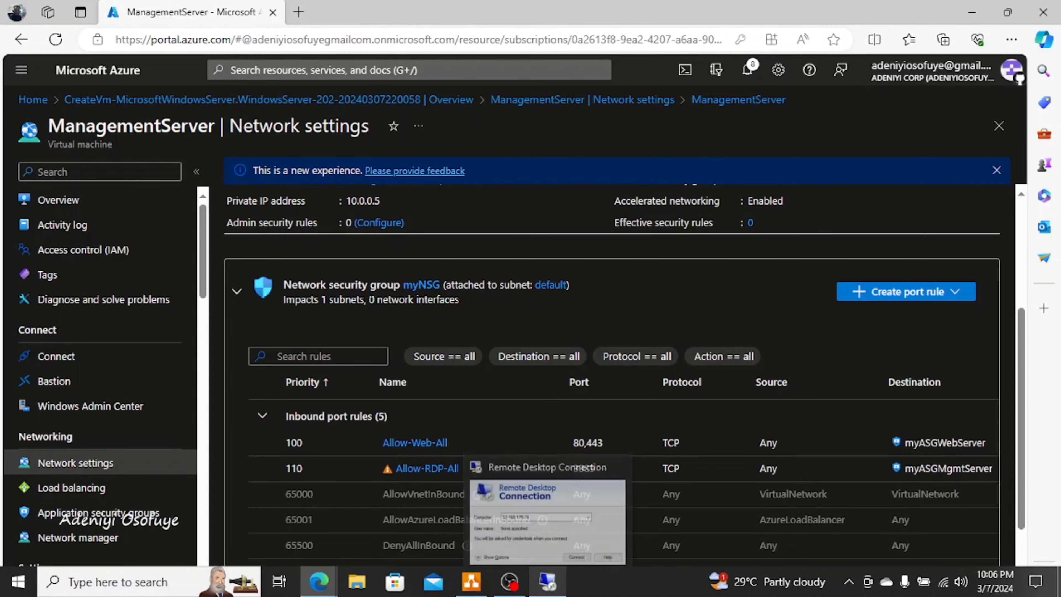
Retry Remote Desktop using the address 52.168.175.74:3389
left_click(548, 580)
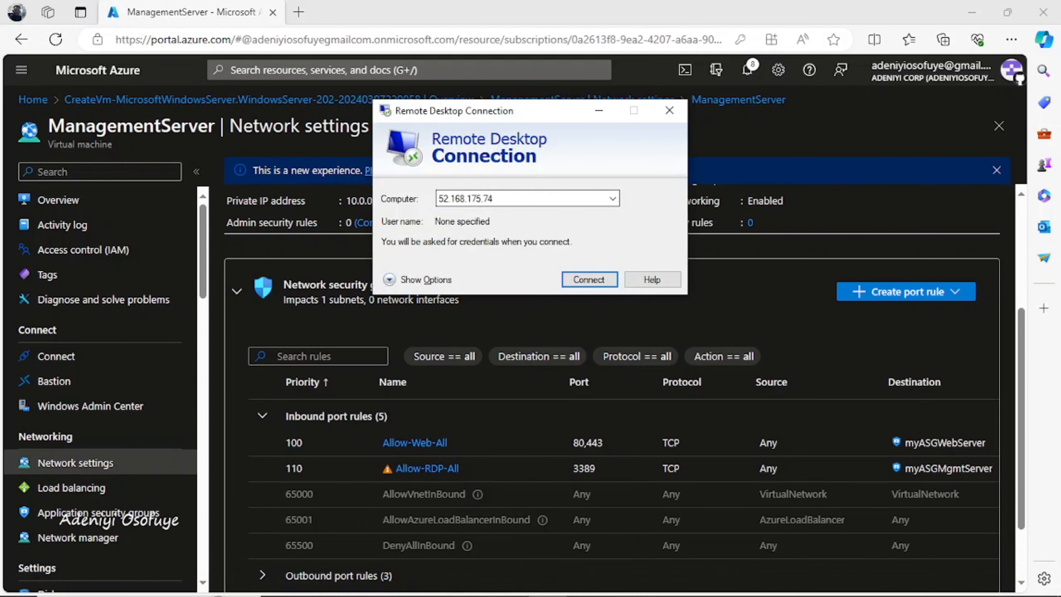
left_click(492, 199)
left_click(494, 198)
type(":")
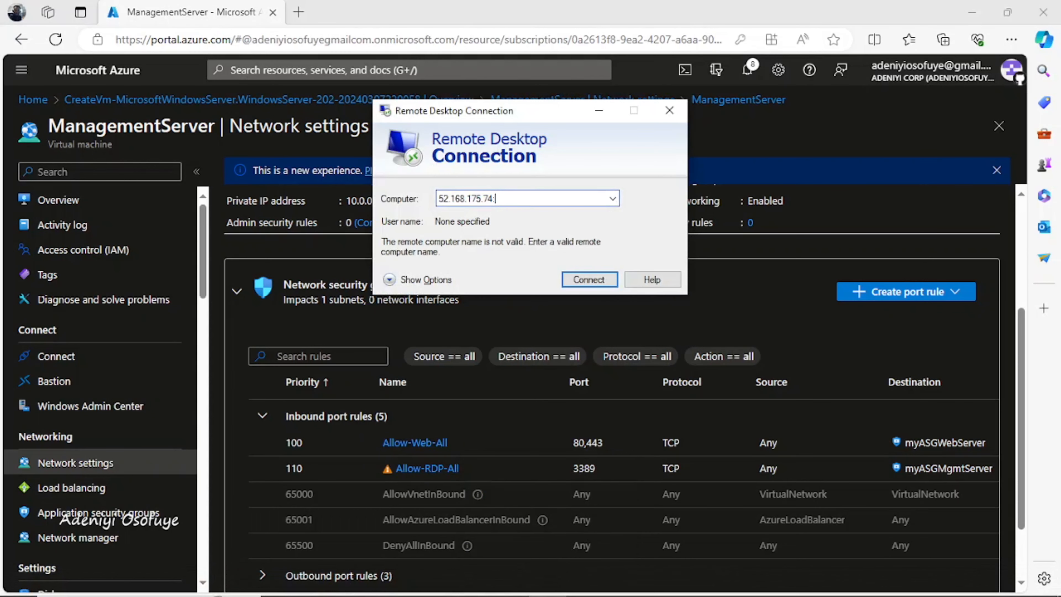
type("3389")
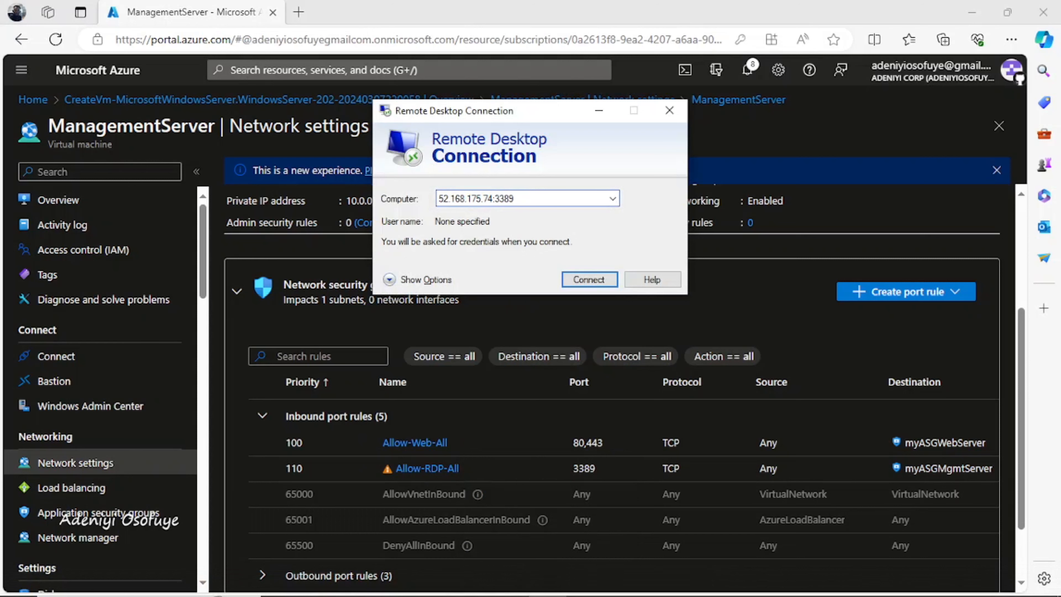
key("Return")
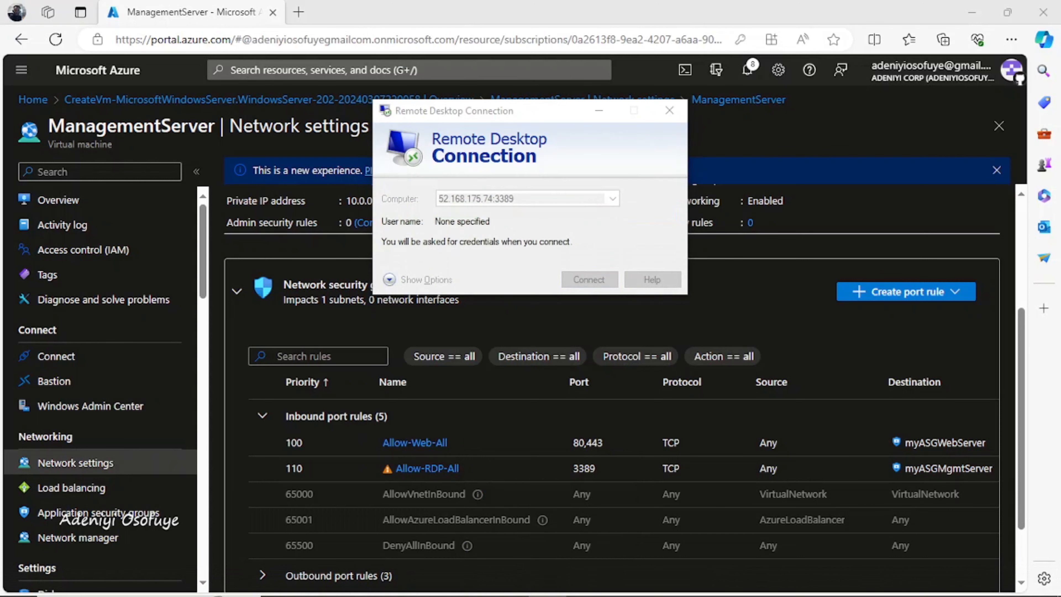
Sign in as testuser with the account password and accept the unverified certificate
type("testu")
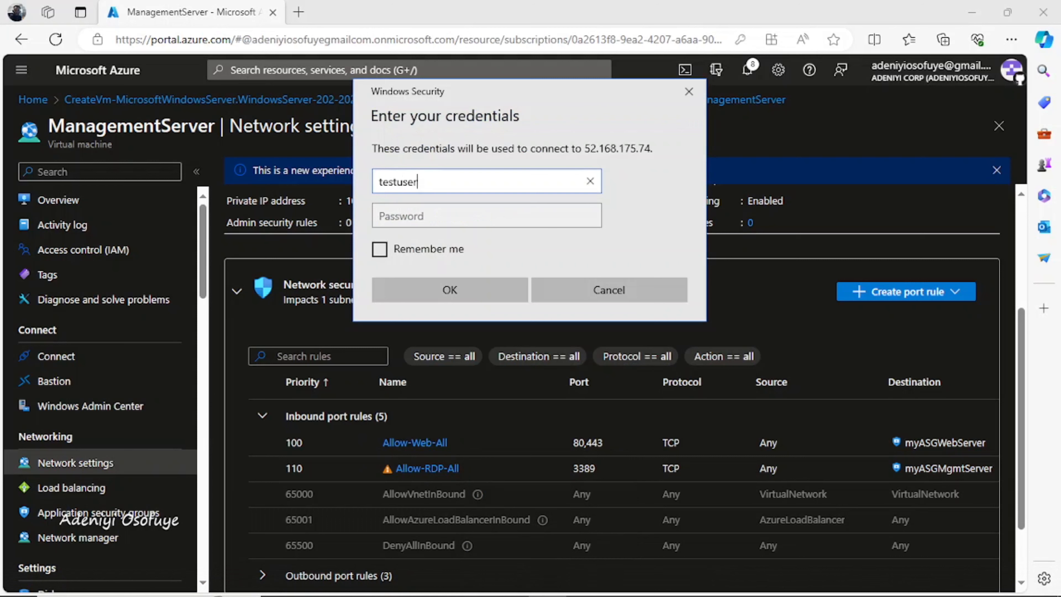
type("ser")
key("Tab")
type("•••••••")
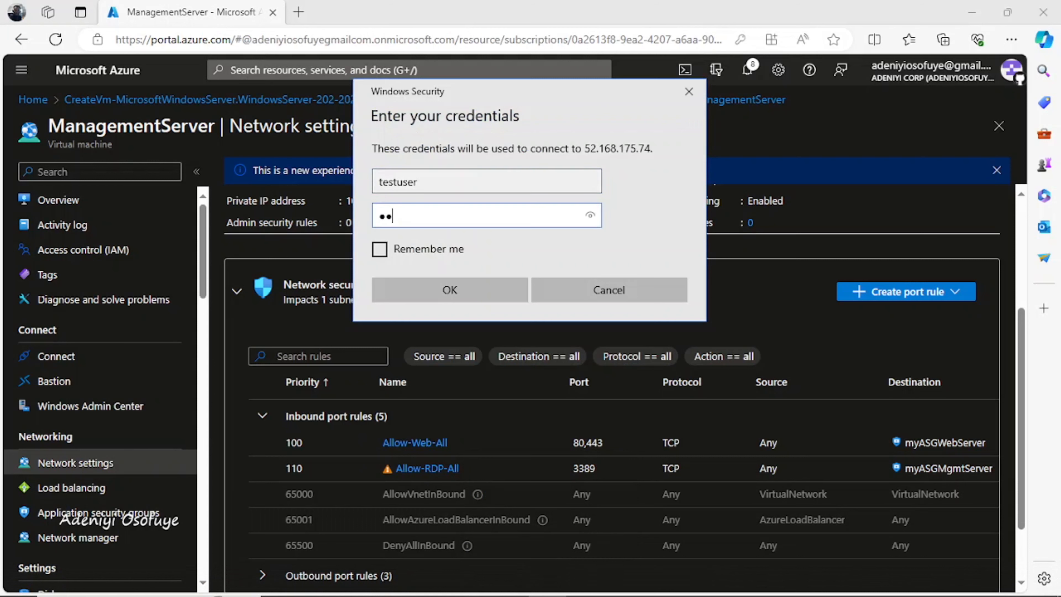
type("•••••••")
key("Return")
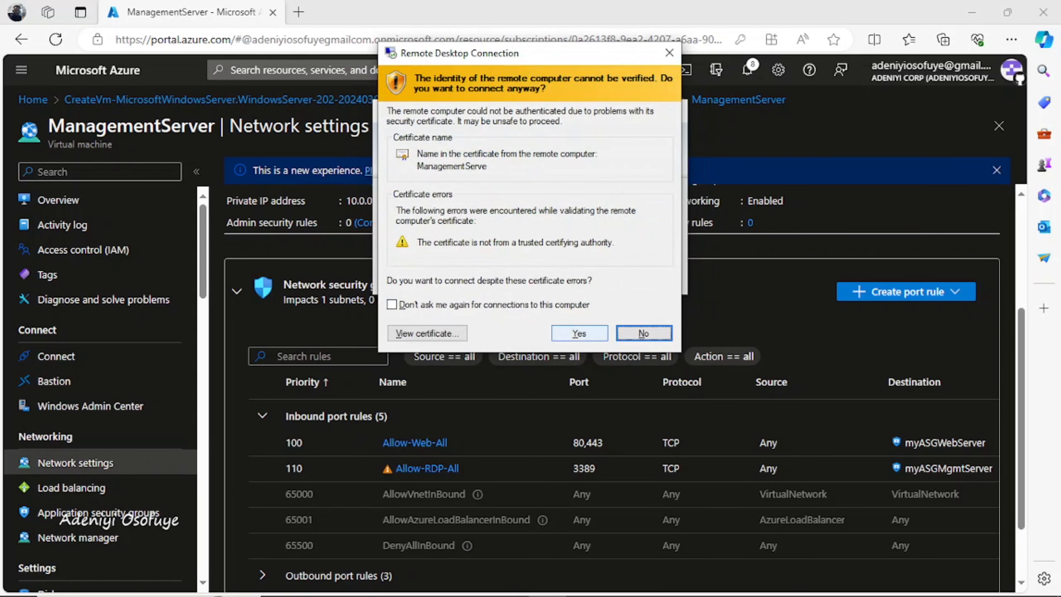
left_click(579, 334)
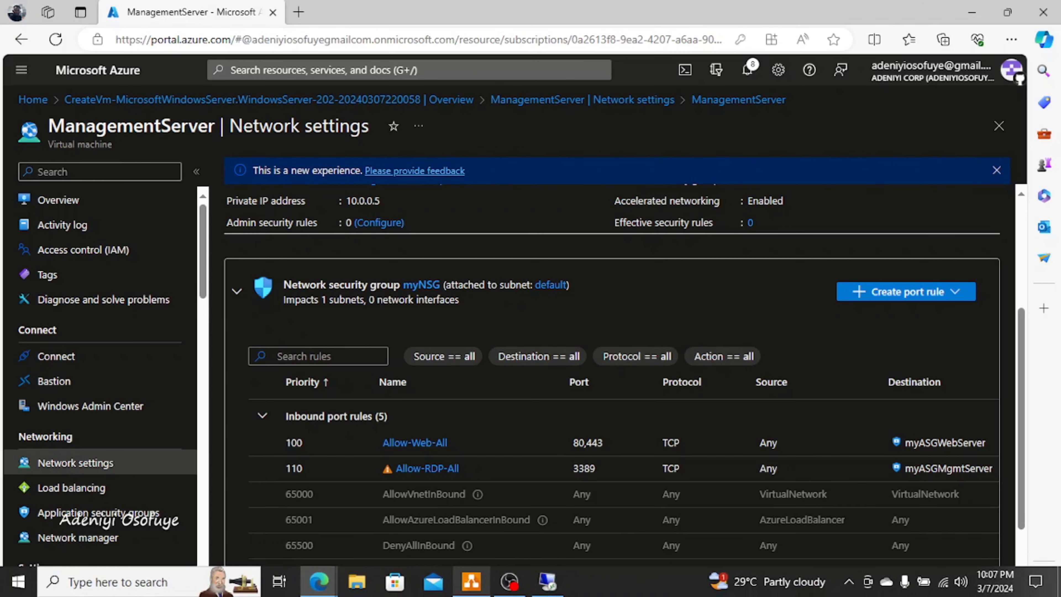
mouse_move(471, 580)
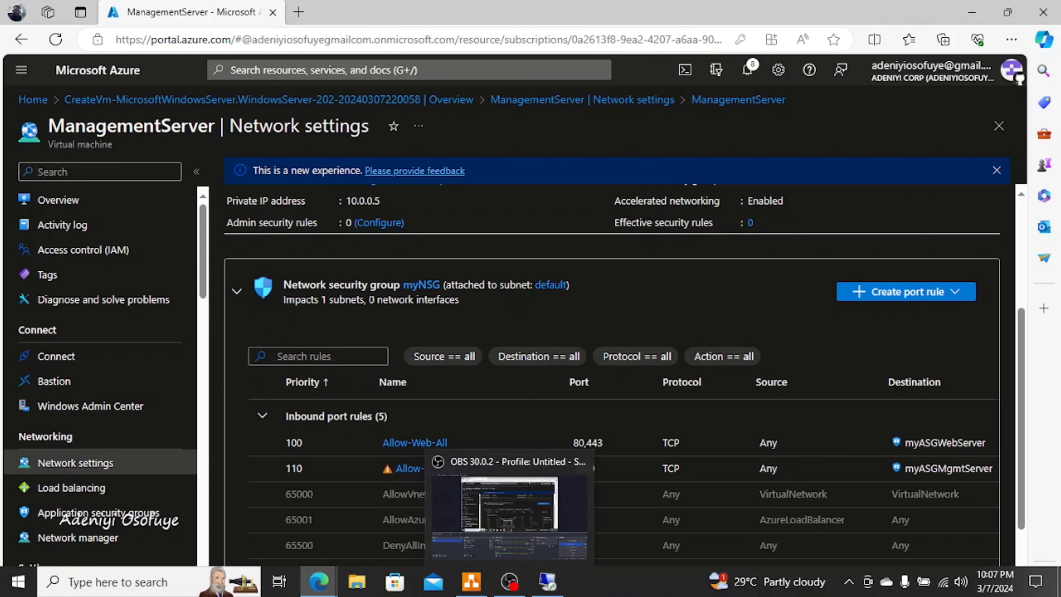
mouse_move(319, 581)
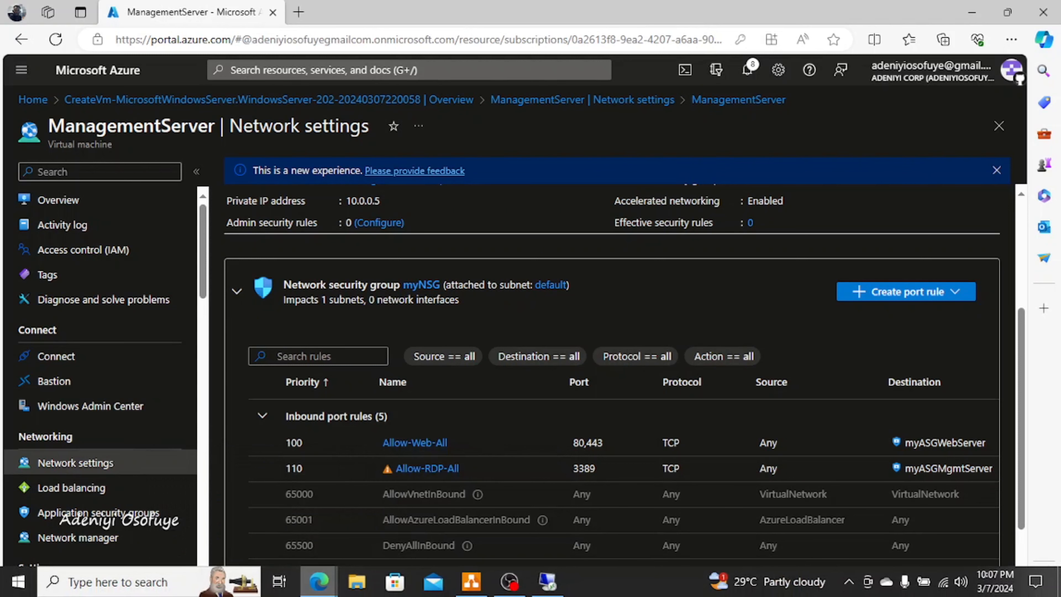
Open webserver's Run command page and choose RunPowerShellScript
left_click(396, 508)
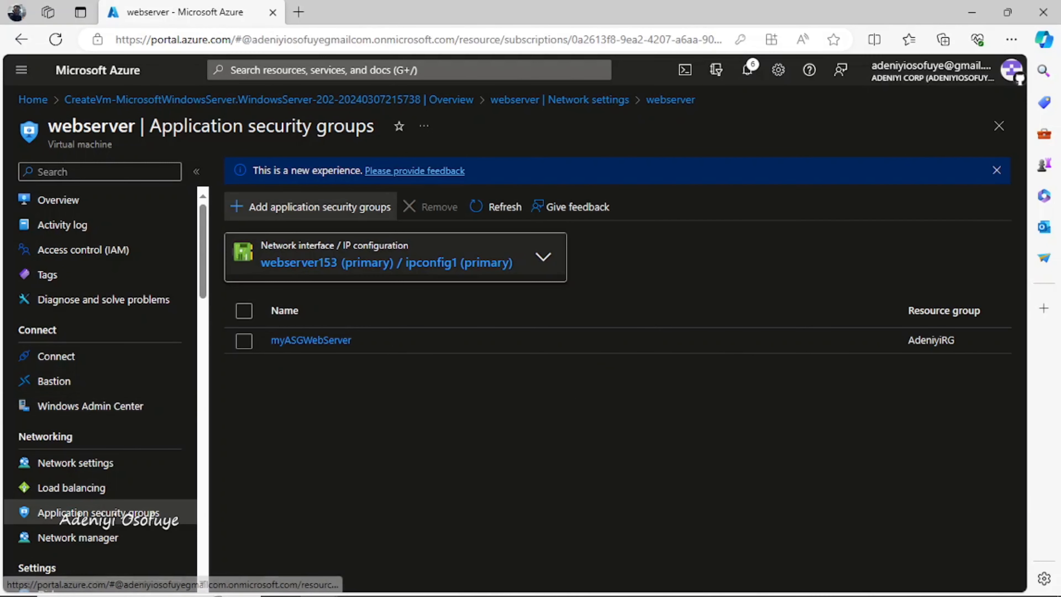
scroll(100, 375, "down", 7)
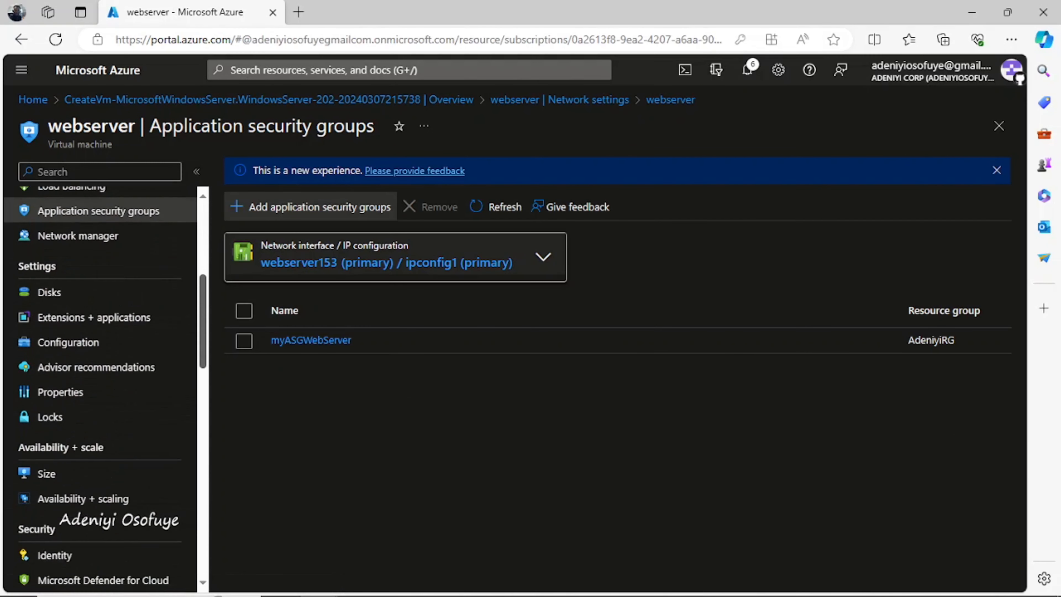
scroll(100, 376, "down", 4)
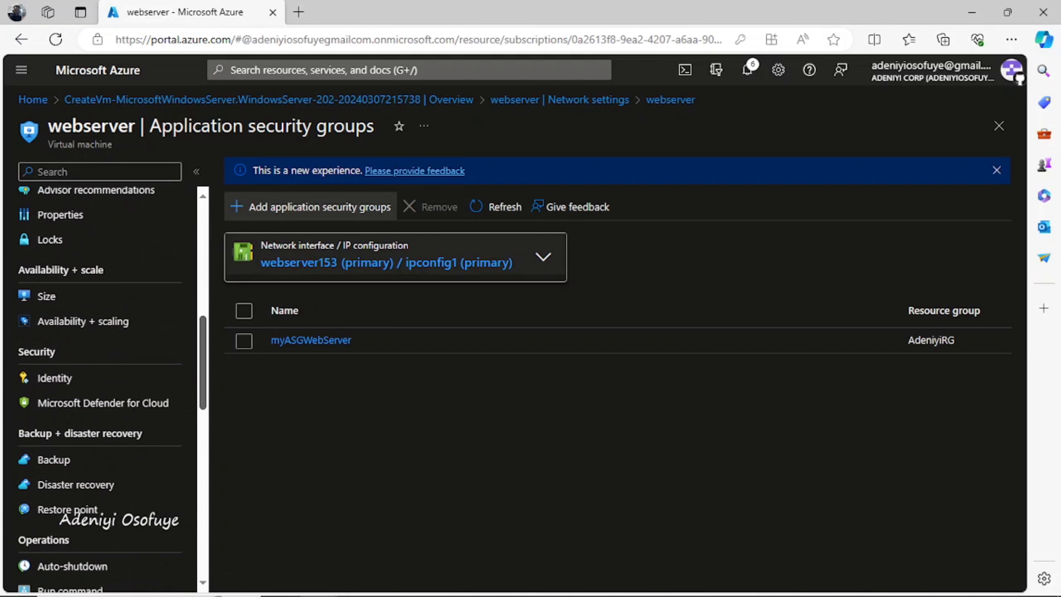
scroll(101, 376, "down", 6)
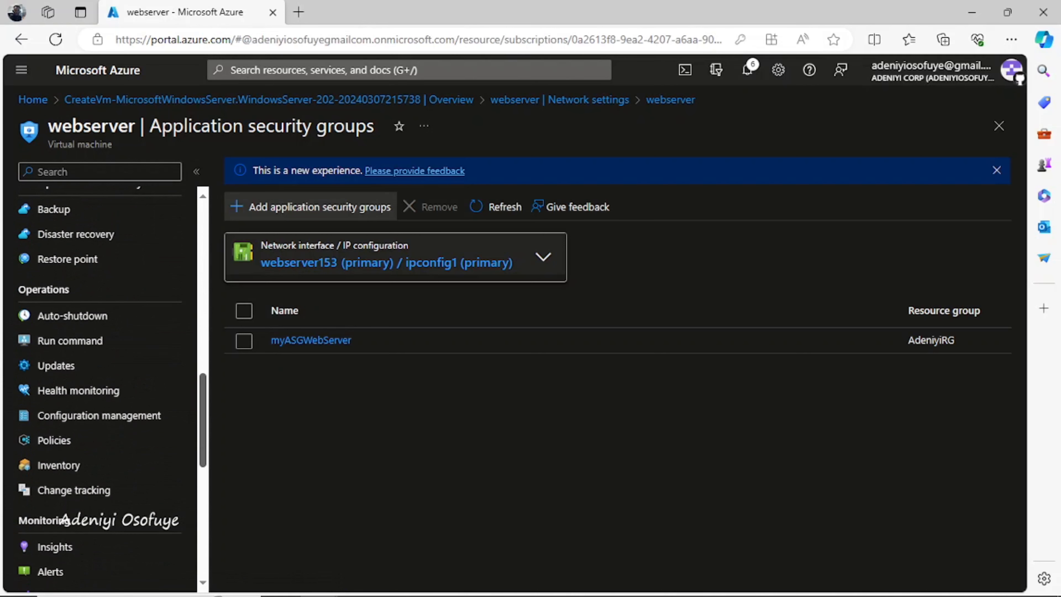
scroll(100, 376, "up", 4)
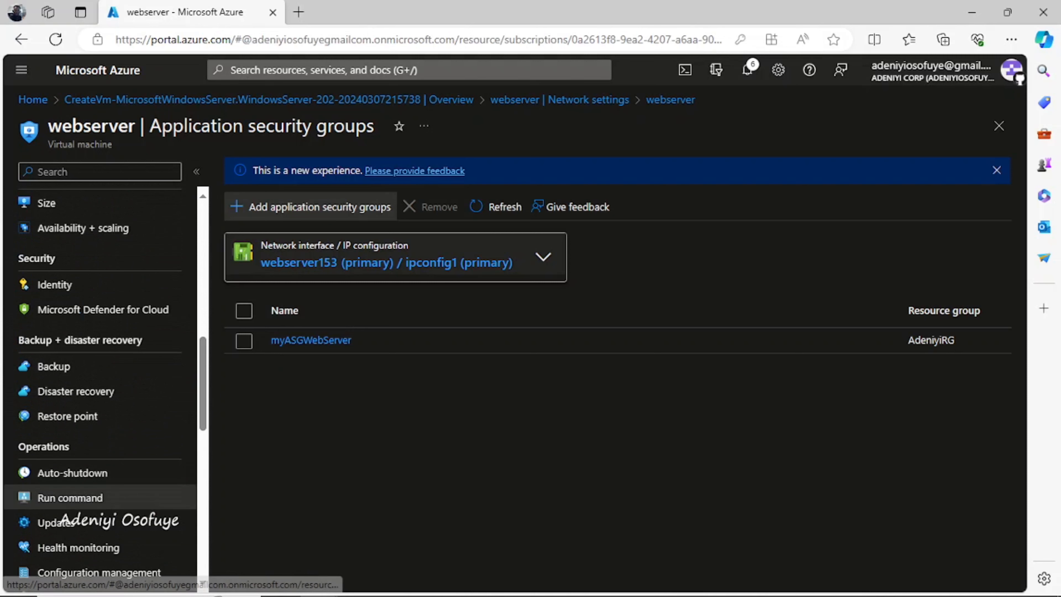
left_click(70, 497)
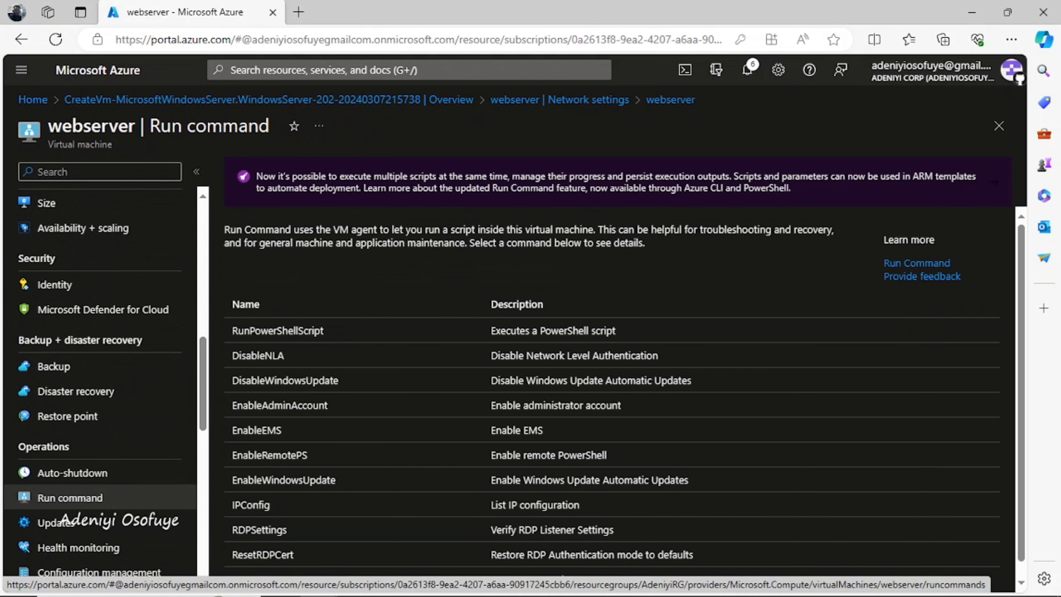
left_click(278, 330)
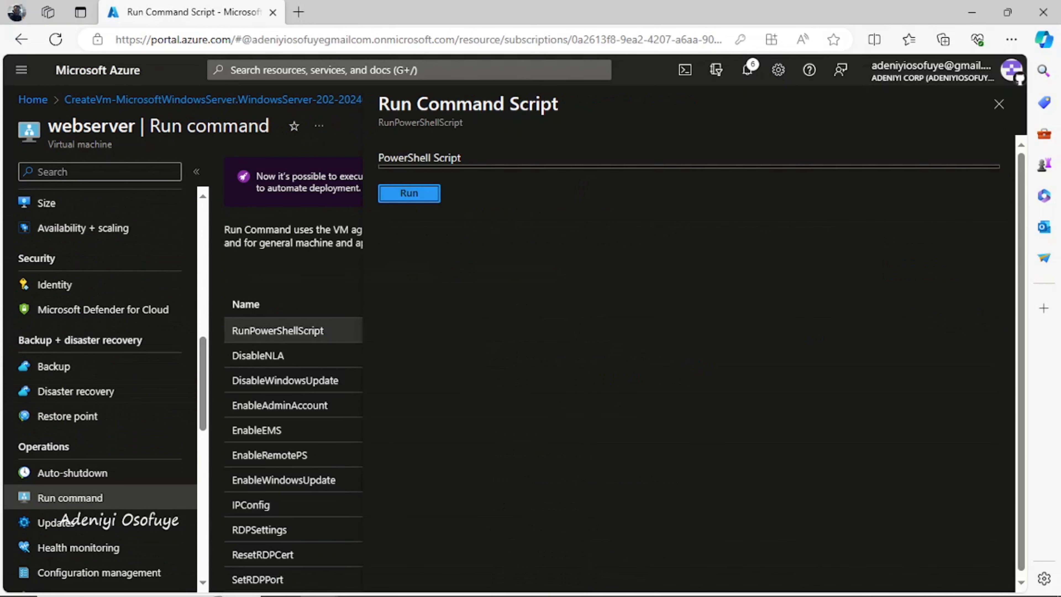
Run 'Install-WindowsFeature -name Web-Server -IncludeManagementTools' on webserver
left_click(430, 175)
type("Install")
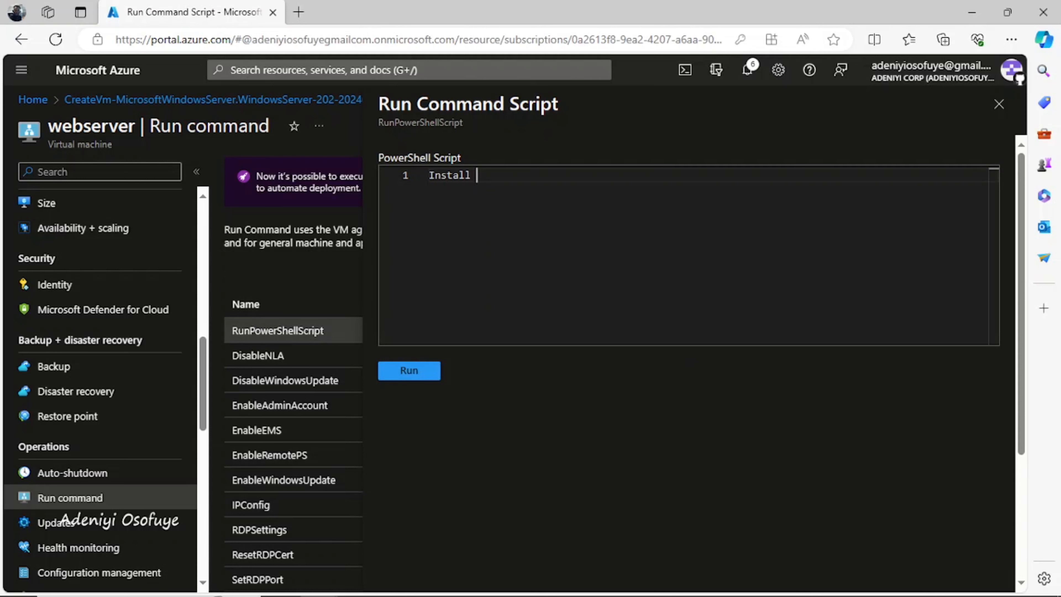
type("-Windw")
key("BackSpace")
type("owsFeature")
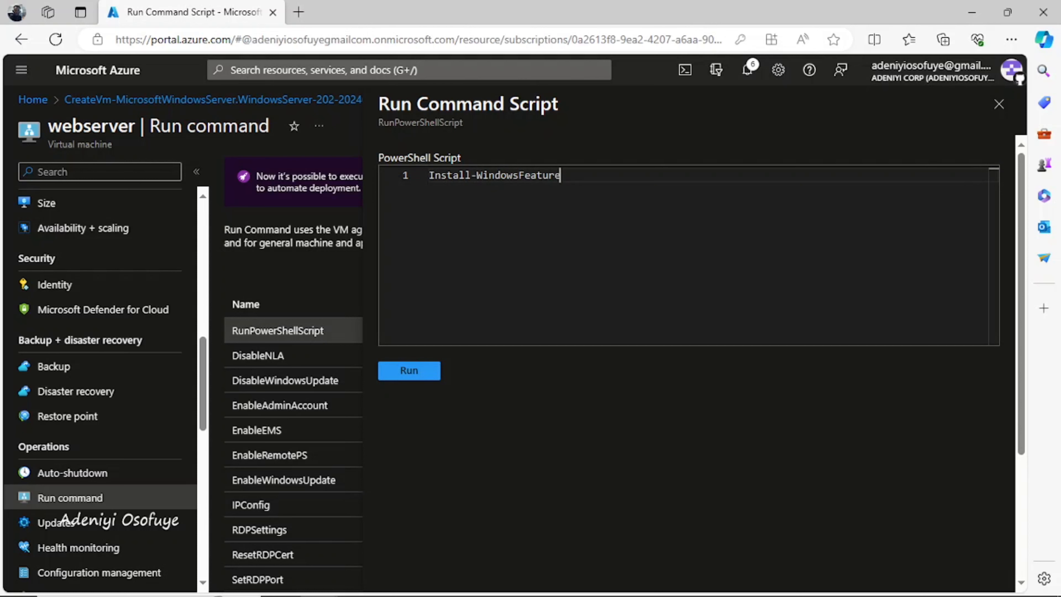
type(" -")
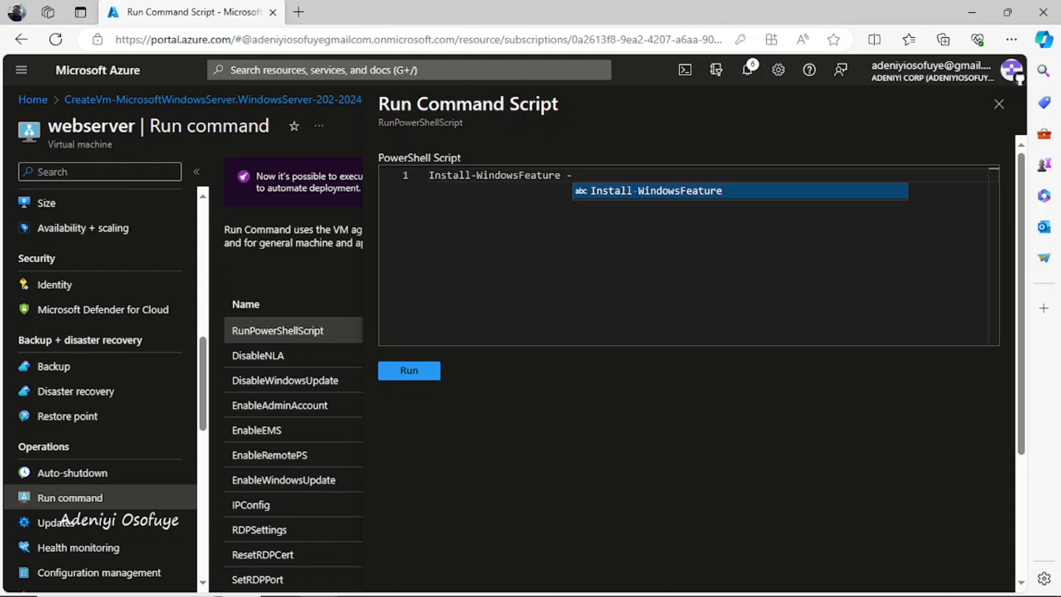
type("name")
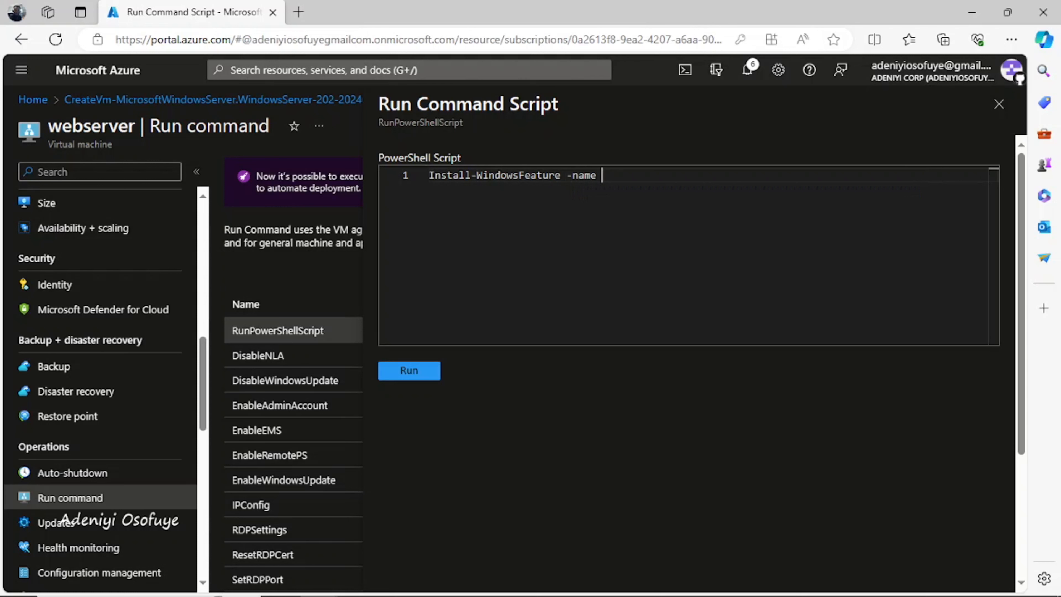
type(" W")
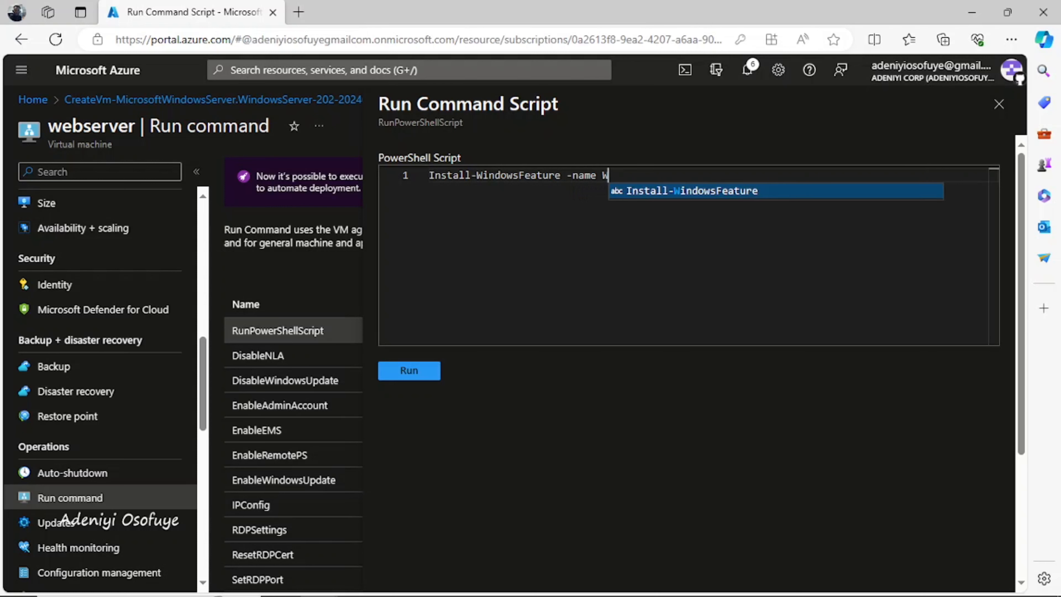
type("eb-")
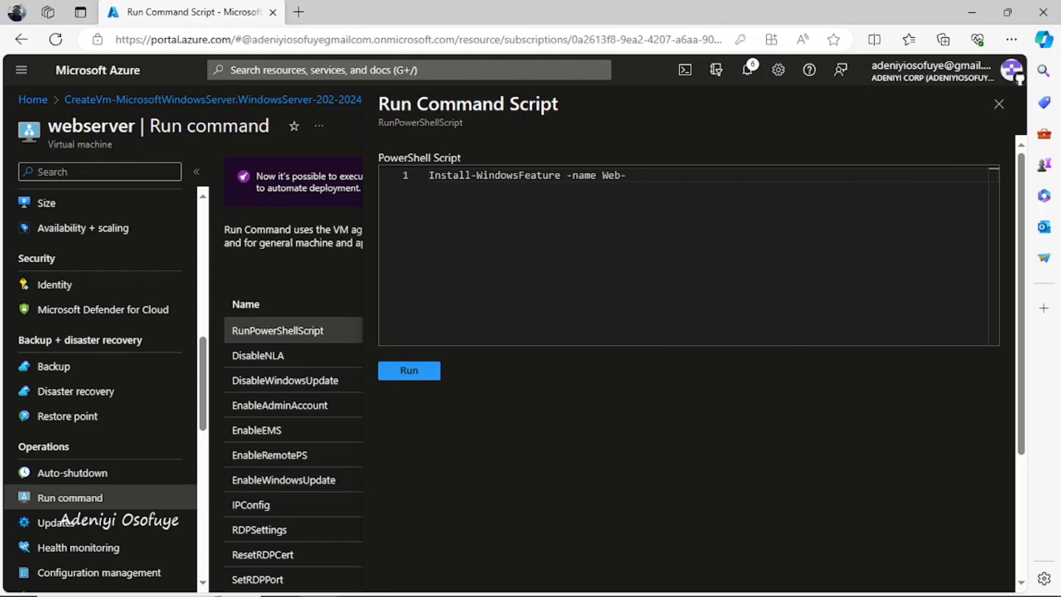
type("Se")
type("rver -")
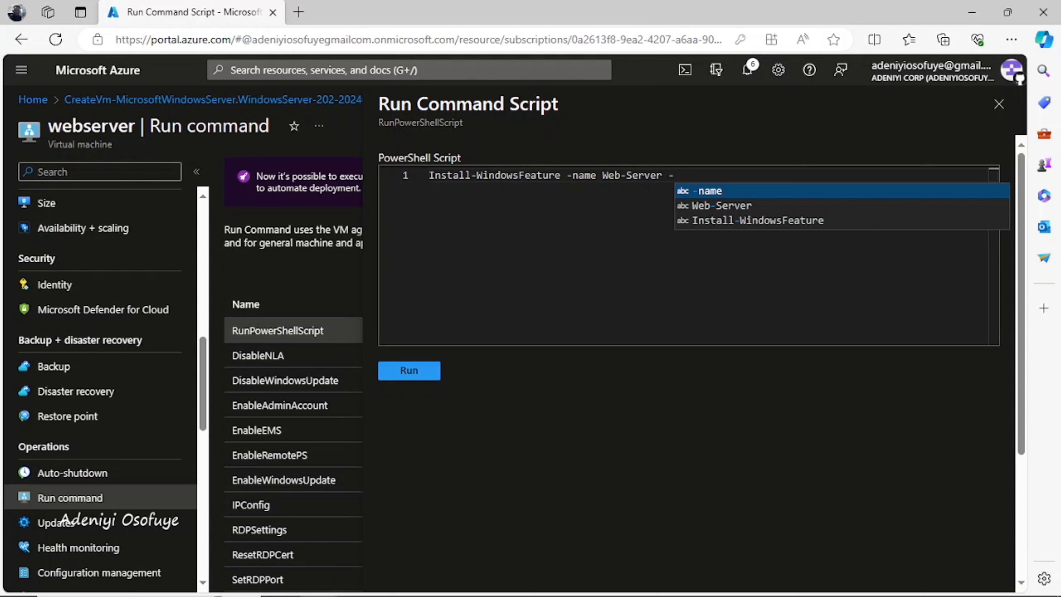
type("Inc")
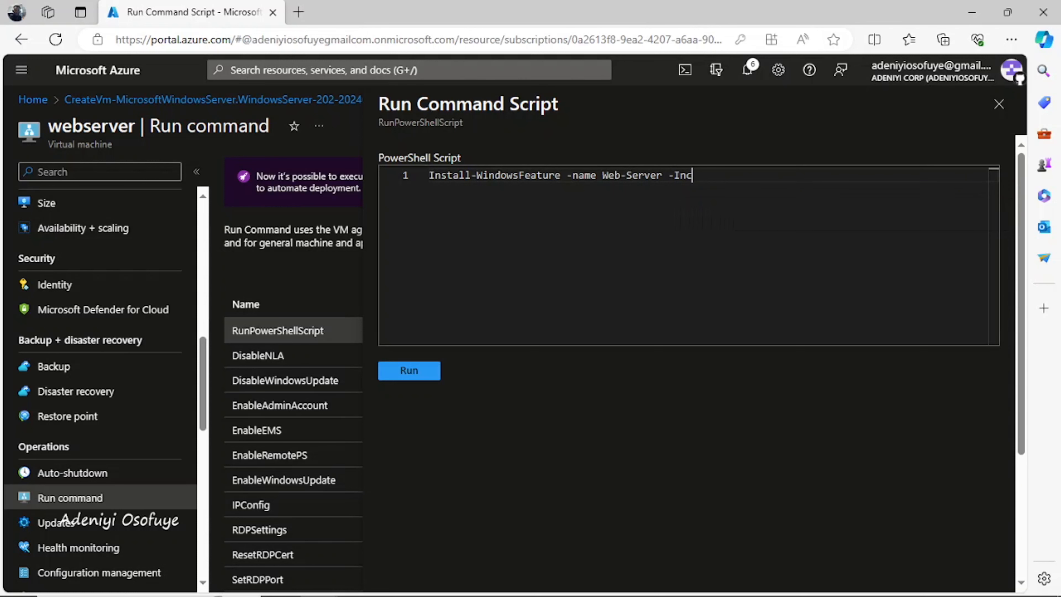
type("ludeManagementT")
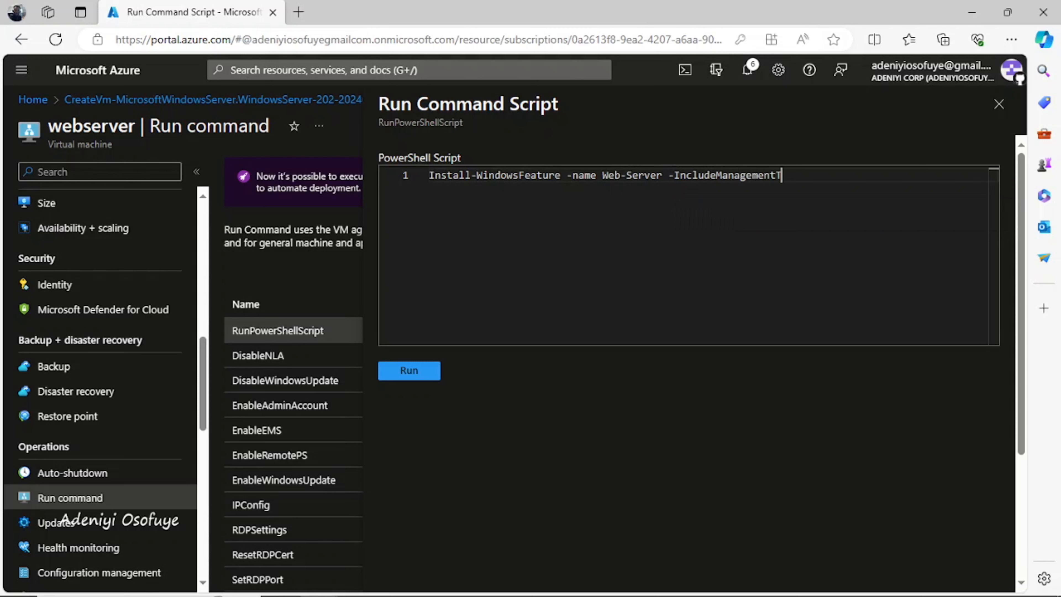
type("ools")
left_click(408, 370)
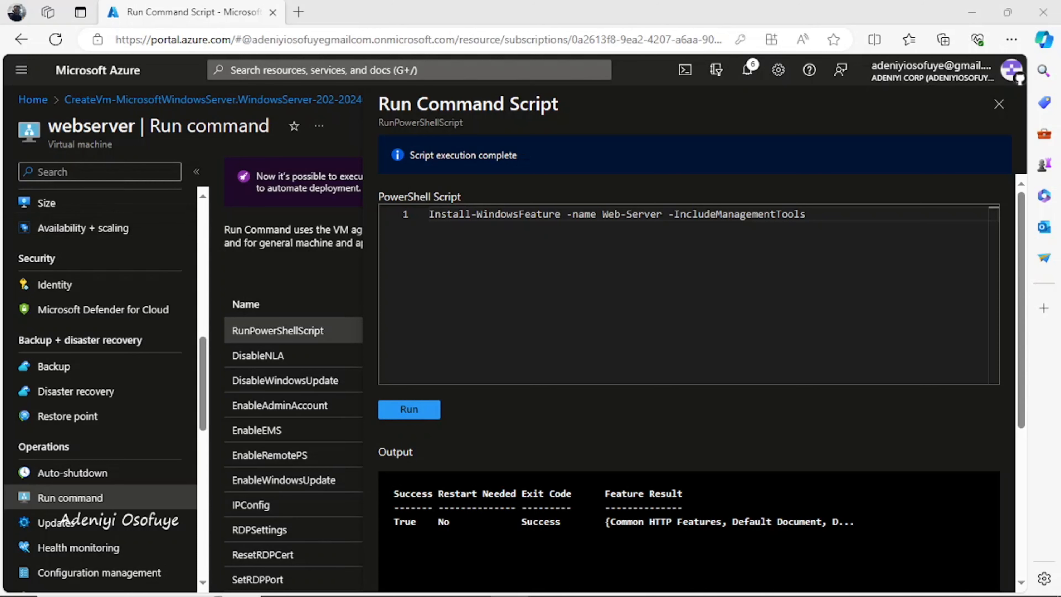
Copy webserver's public IP 40.121.239.187 from its overview and open a new browser tab
left_click(33, 99)
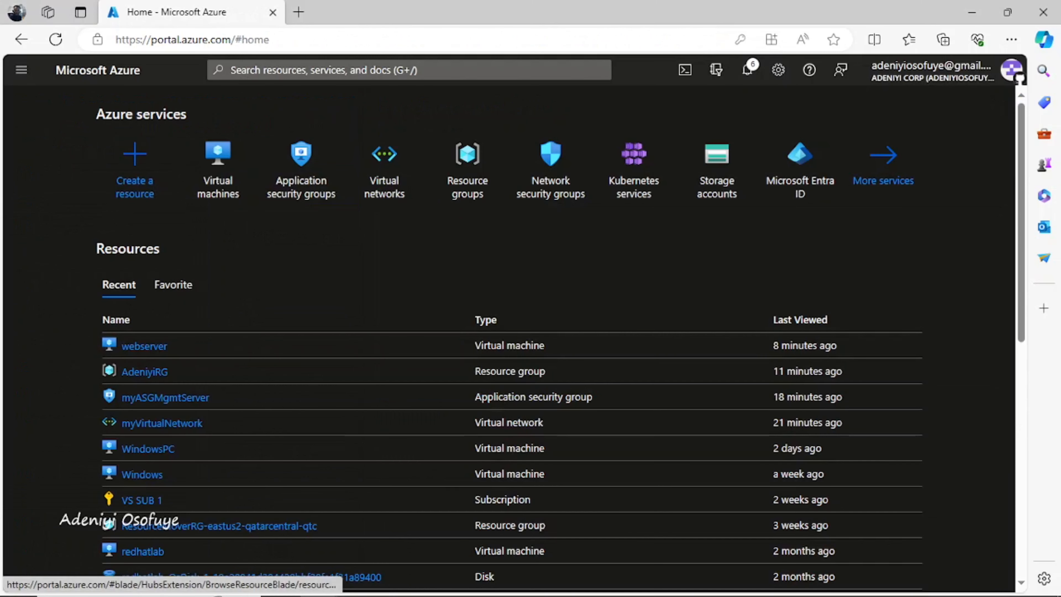
left_click(144, 346)
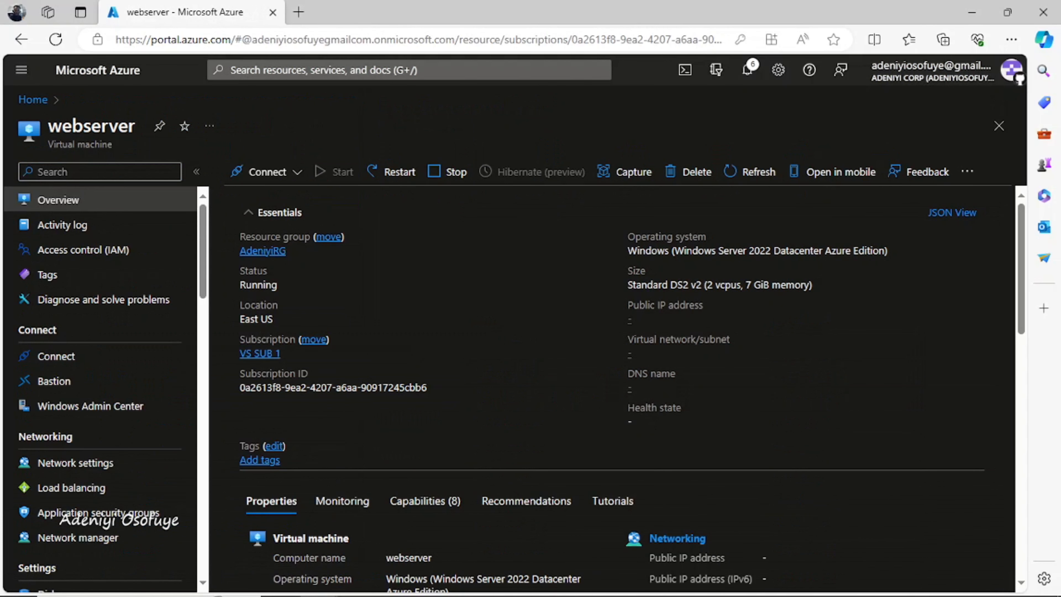
left_click(704, 318)
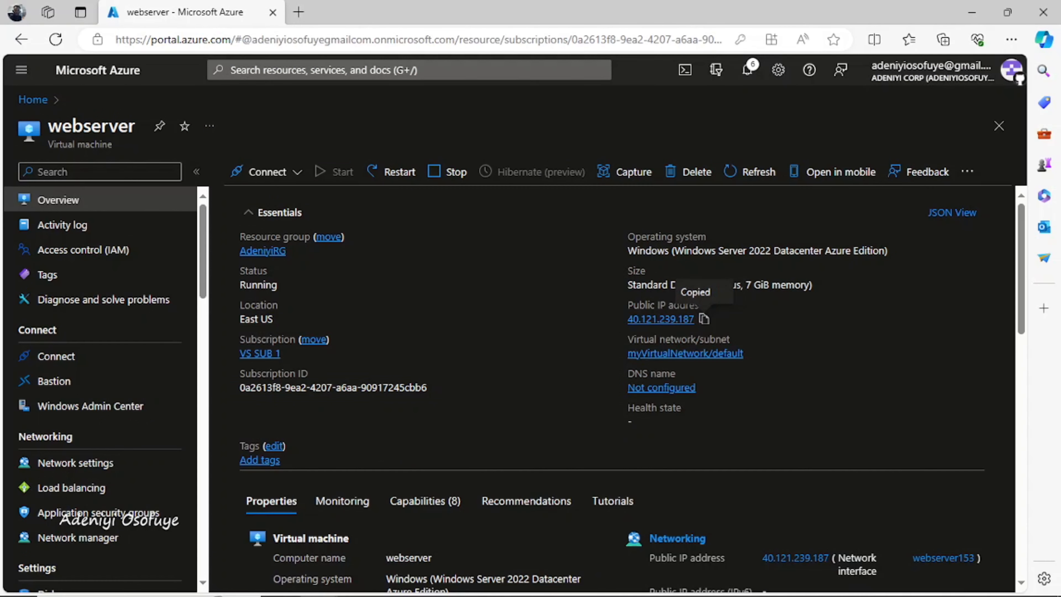
left_click(298, 11)
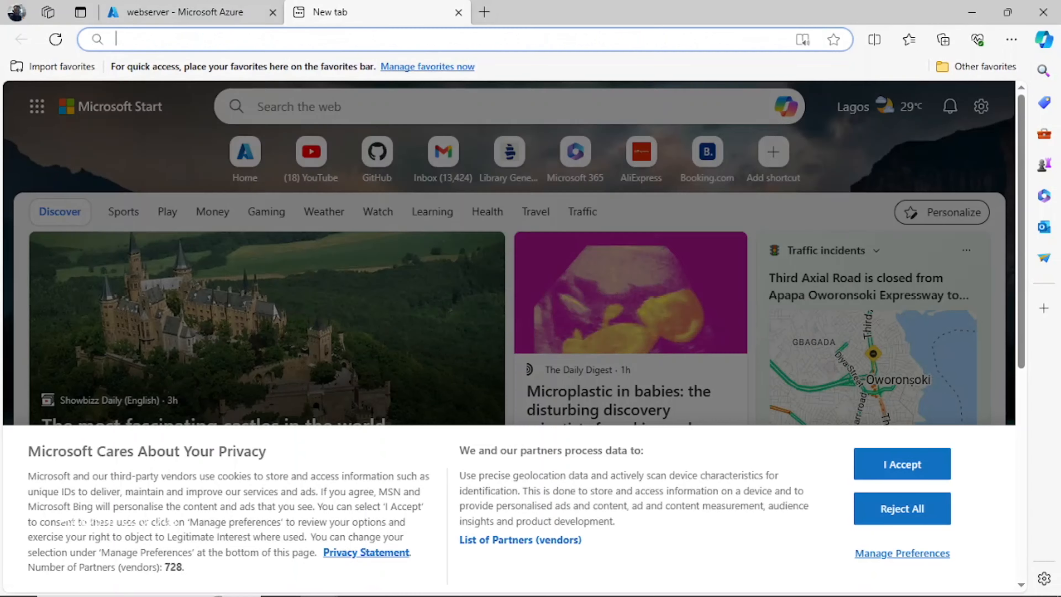
Browse to 40.121.239.187 and confirm the IIS default welcome page loads
key("ctrl+v")
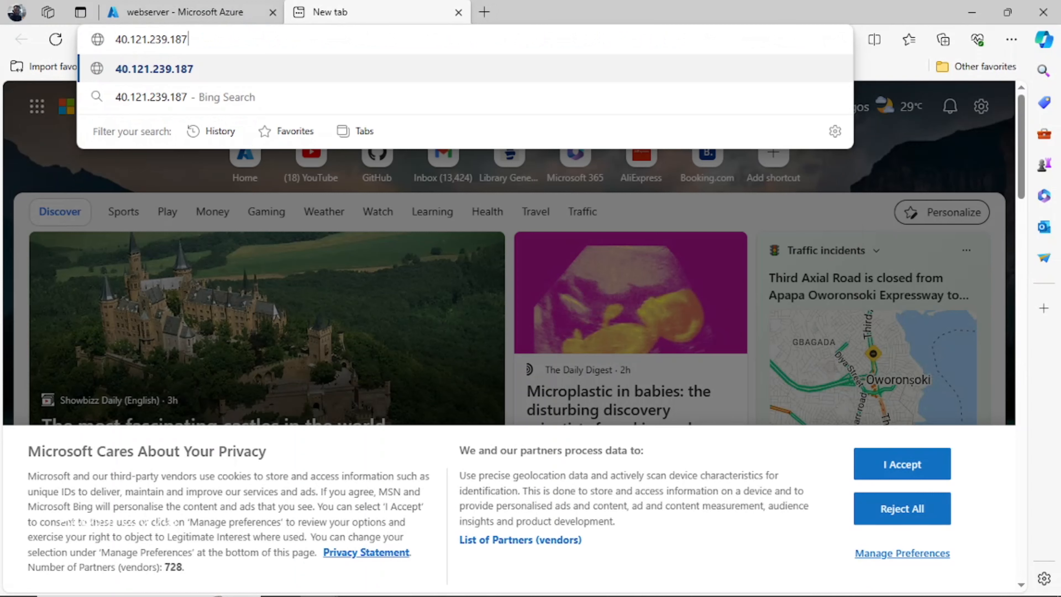
key("Return")
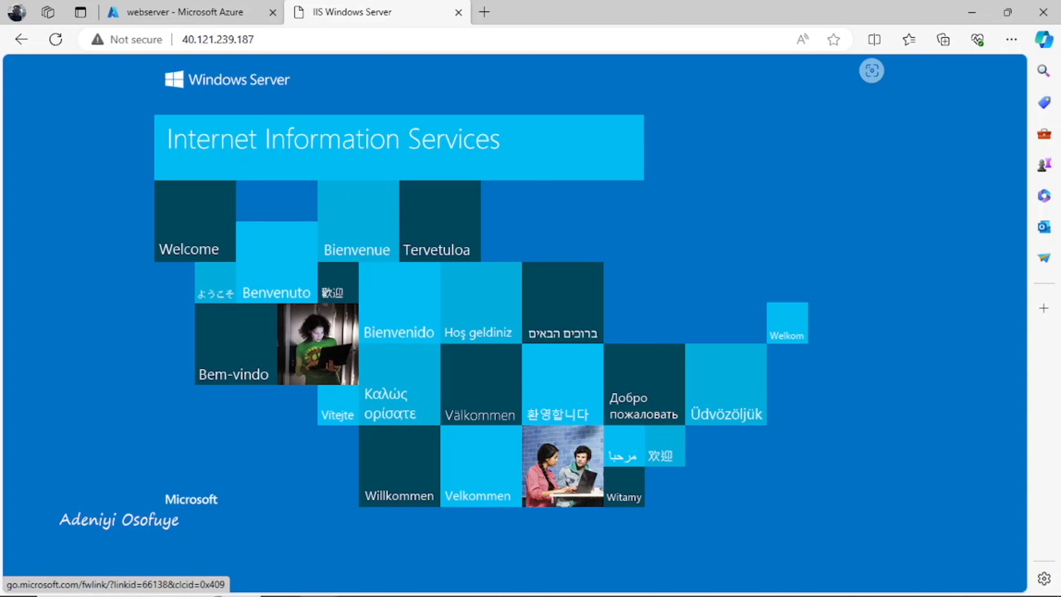
left_click(192, 12)
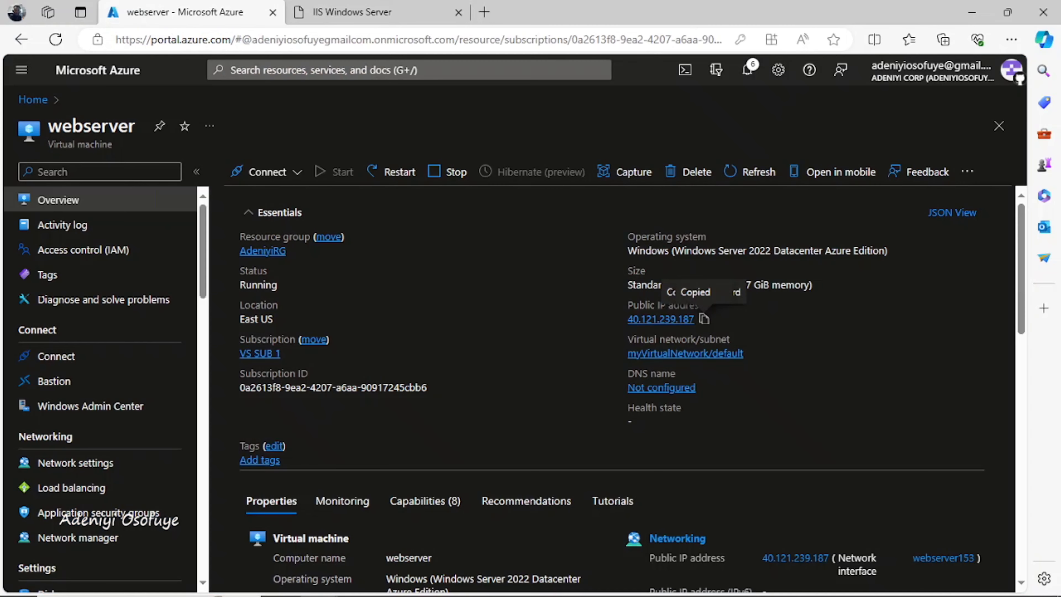
left_click(359, 13)
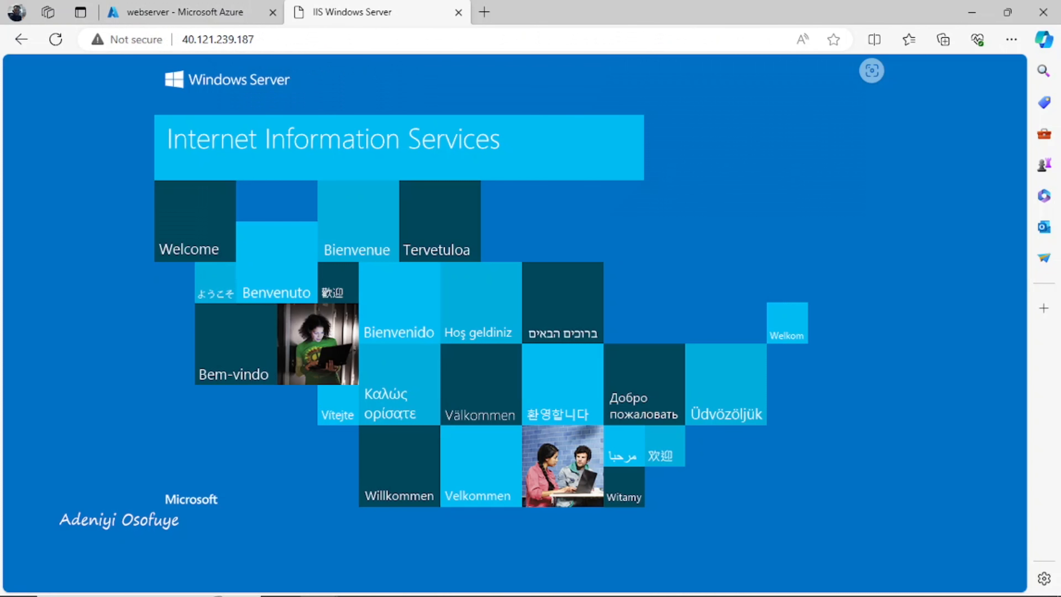